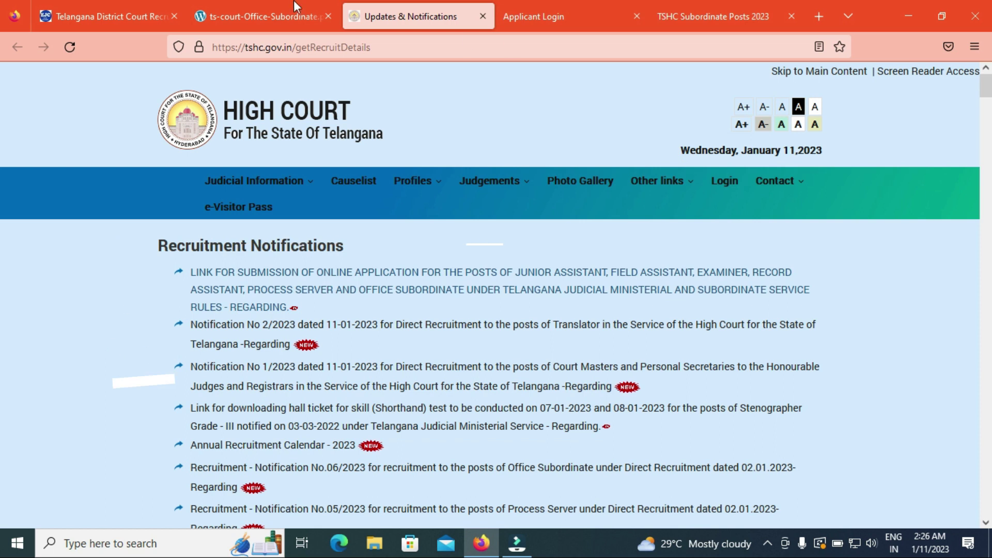
- Review the dates, vacancies, age limit and qualification details on the Telangana District Court recruitment page
{"action": "left_click", "coordinate": [91, 11]}
{"action": "left_click_drag", "start_coordinate": [987, 219], "coordinate": [5, 288]}
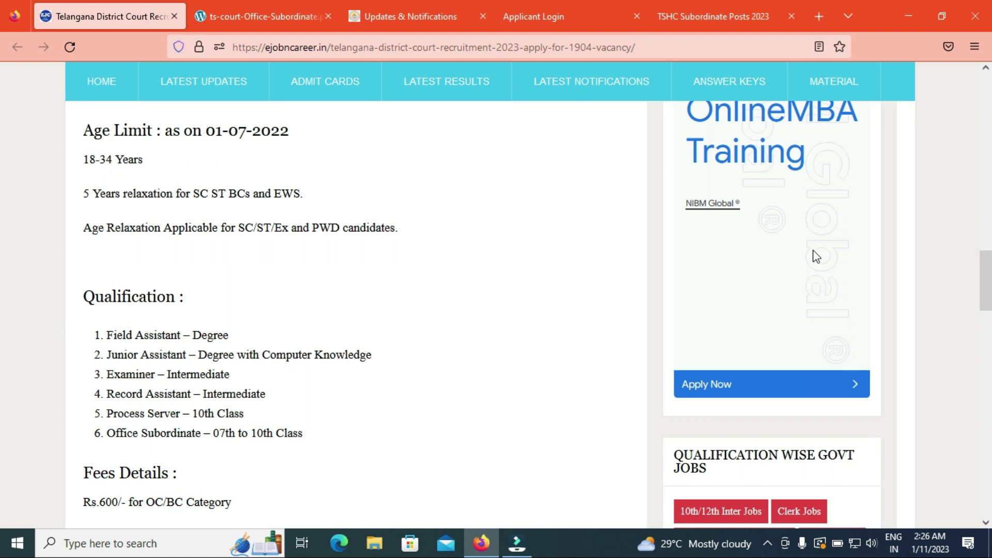
{"action": "left_click_drag", "start_coordinate": [989, 283], "coordinate": [3, 273]}
{"action": "scroll", "coordinate": [3, 277], "scroll_direction": "up", "scroll_amount": 5}
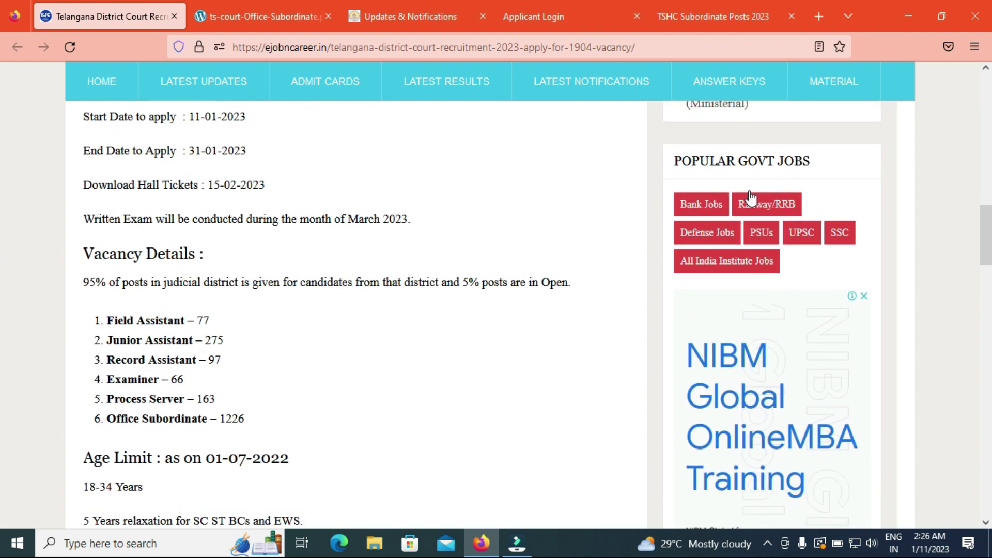
- View the Applicant Login page, switch to the TSHC Subordinate Posts 2023 registration form and read its instructions
{"action": "left_click", "coordinate": [542, 17]}
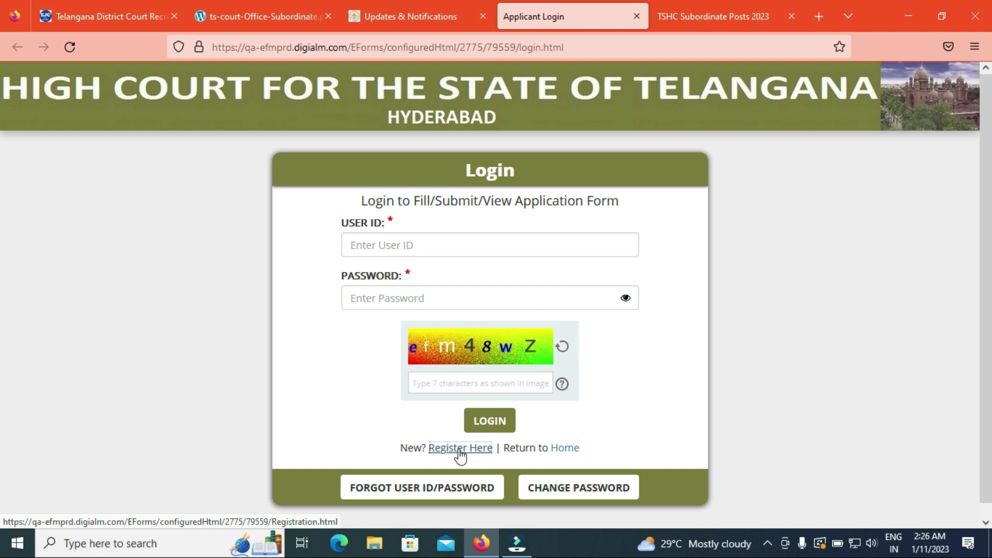
{"action": "left_click", "coordinate": [682, 15]}
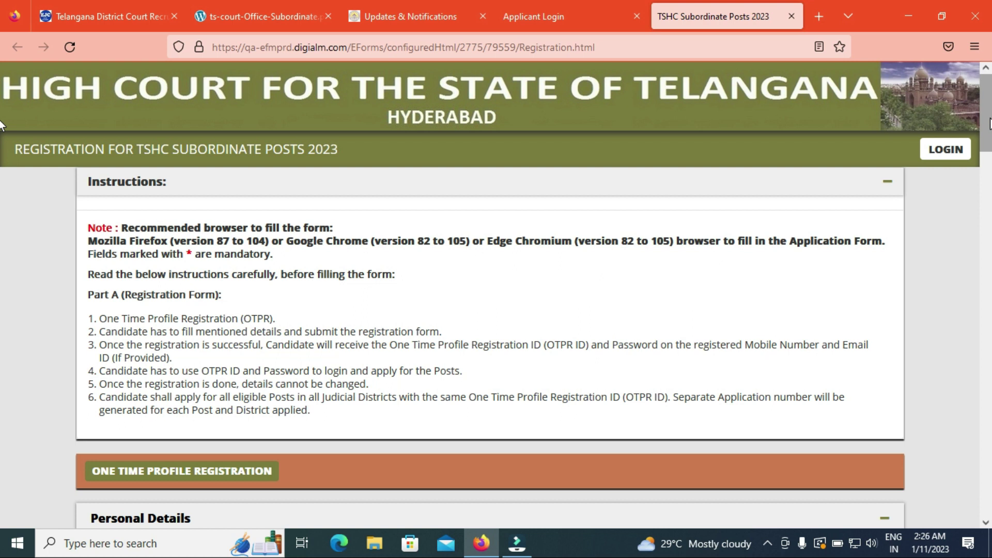
{"action": "left_click_drag", "start_coordinate": [990, 124], "coordinate": [989, 185]}
{"action": "scroll", "coordinate": [1, 187], "scroll_direction": "up", "scroll_amount": 1}
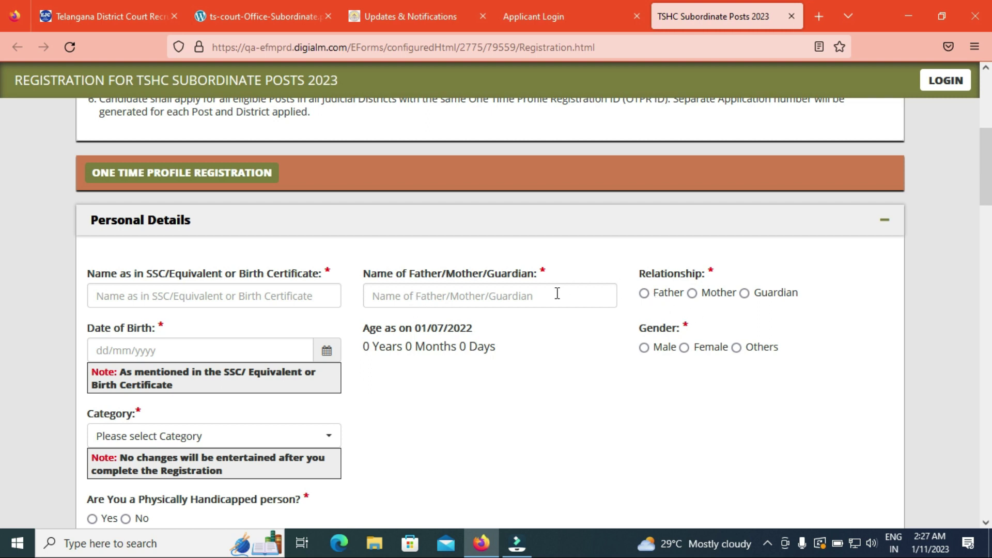
- Set the relationship to Father and bring up the year selection of the date of birth calendar
{"action": "left_click", "coordinate": [644, 293]}
{"action": "left_click", "coordinate": [325, 351]}
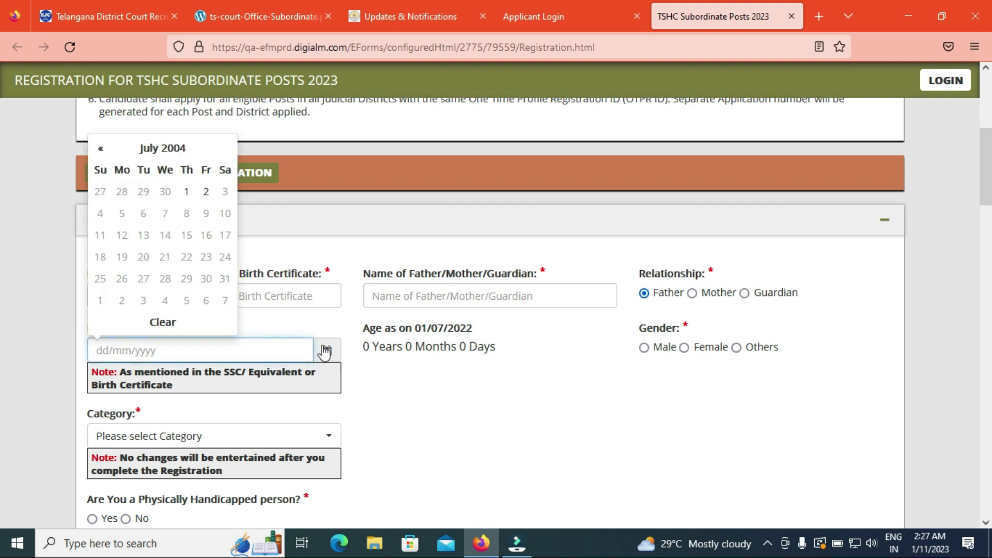
{"action": "left_click", "coordinate": [179, 150]}
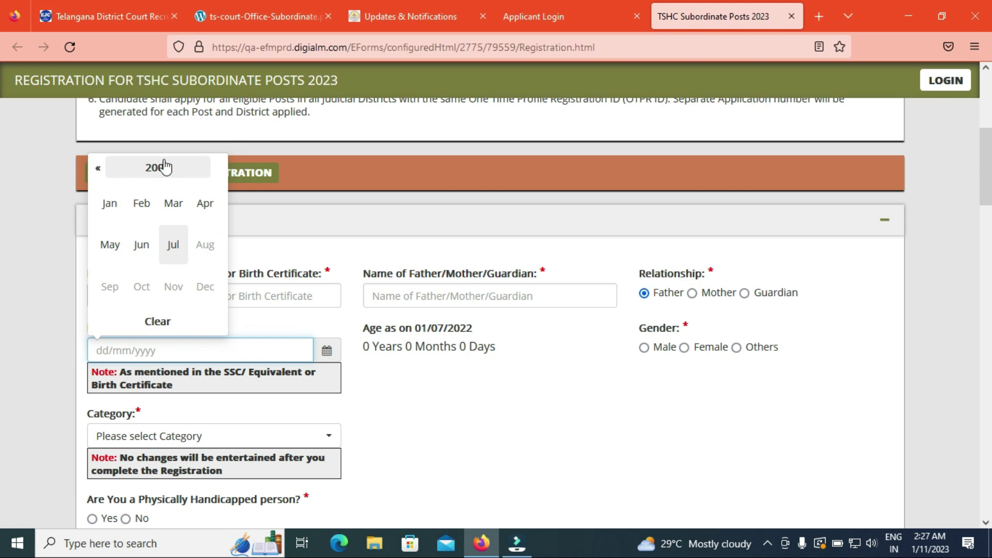
{"action": "left_click", "coordinate": [164, 167]}
{"action": "left_click", "coordinate": [9, 237]}
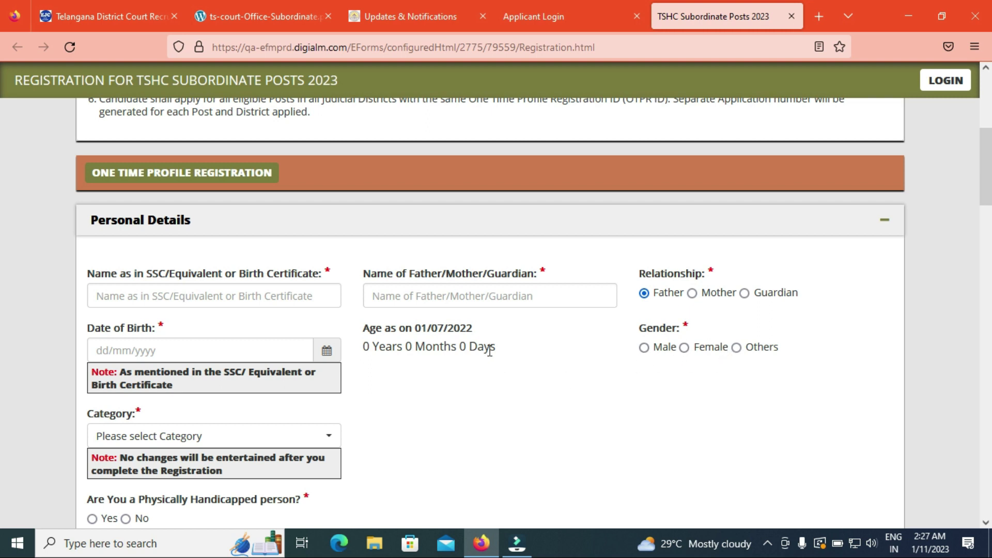
- Set the applicant's category to OC in the personal details
{"action": "scroll", "coordinate": [2, 185], "scroll_direction": "down", "scroll_amount": 2}
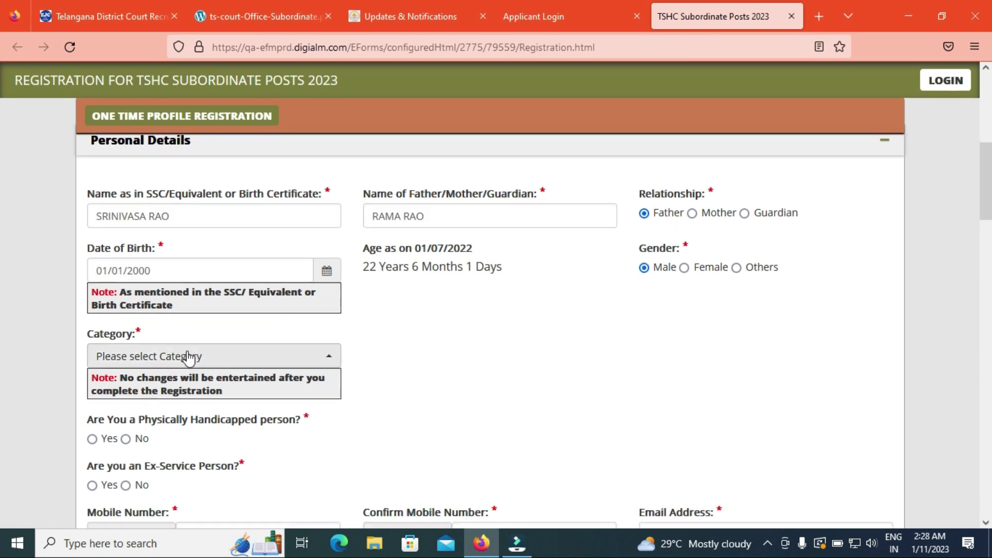
{"action": "left_click", "coordinate": [178, 355]}
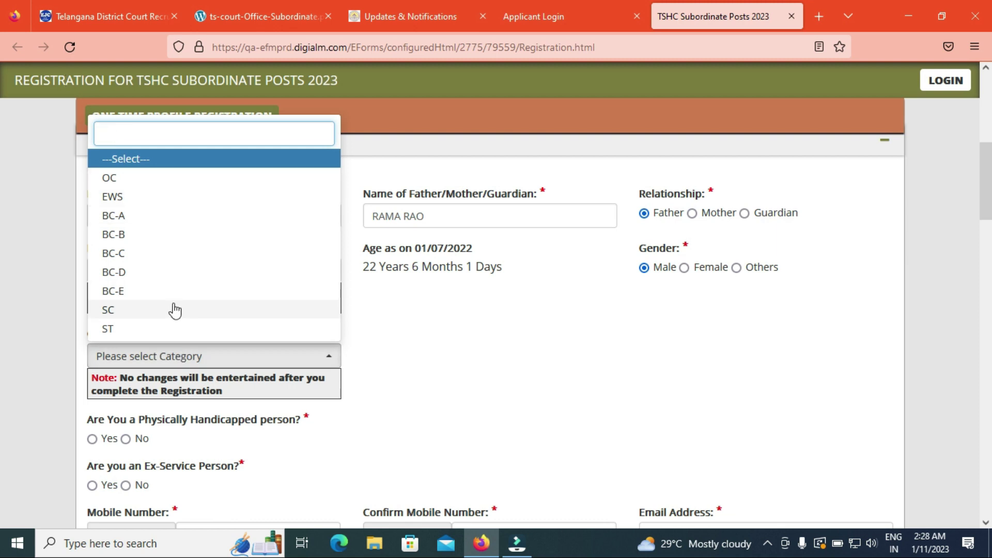
{"action": "left_click", "coordinate": [115, 181]}
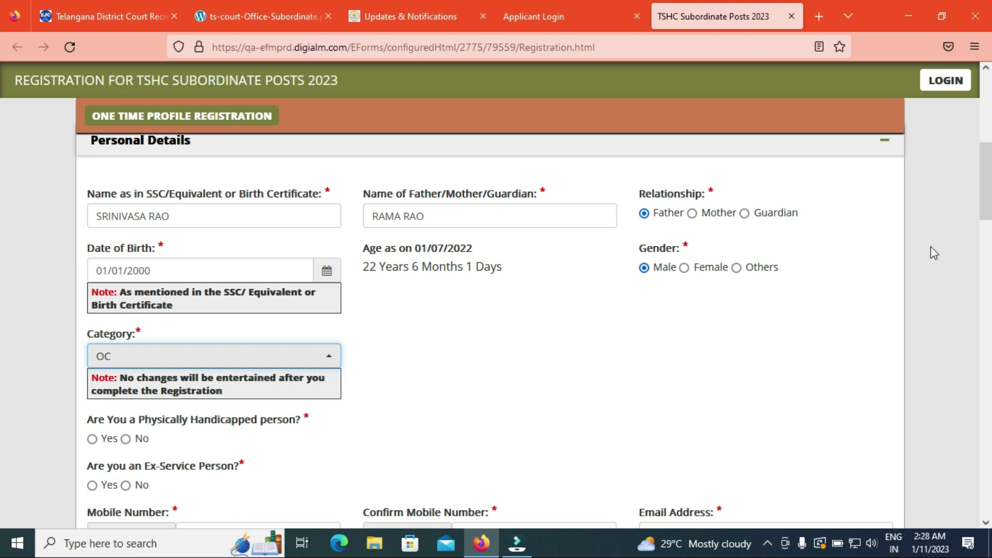
- Answer No to the physically handicapped, ex-service person and contract/outsourcing questions
{"action": "left_click_drag", "start_coordinate": [990, 184], "coordinate": [990, 185]}
{"action": "scroll", "coordinate": [3, 191], "scroll_direction": "down", "scroll_amount": 2}
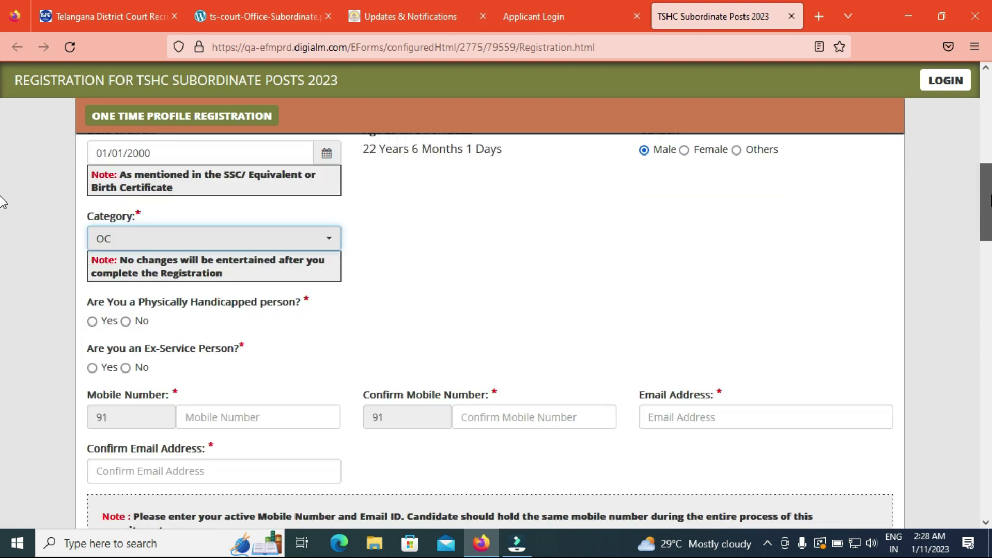
{"action": "left_click", "coordinate": [127, 322]}
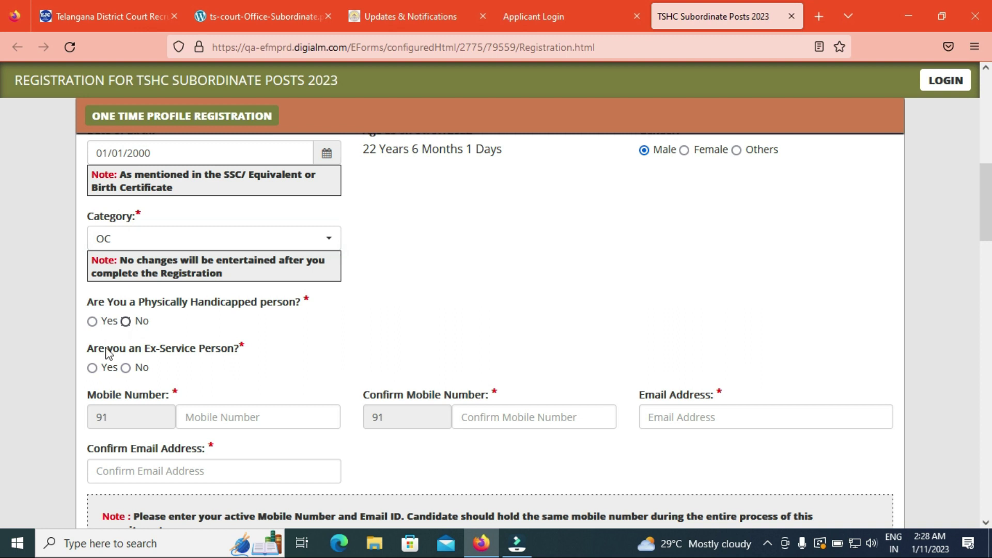
{"action": "left_click", "coordinate": [126, 368]}
{"action": "scroll", "coordinate": [2, 209], "scroll_direction": "down", "scroll_amount": 3}
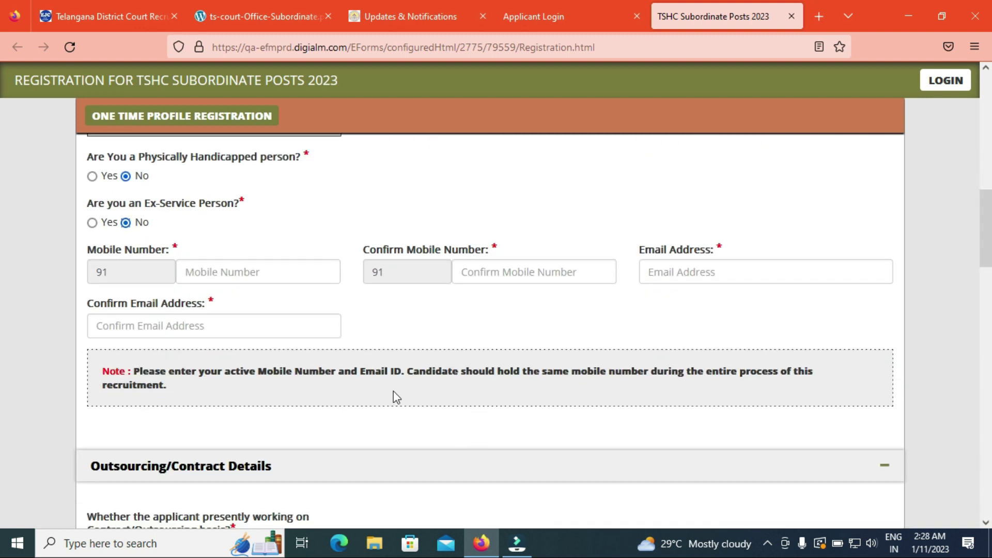
{"action": "scroll", "coordinate": [2, 253], "scroll_direction": "down", "scroll_amount": 4}
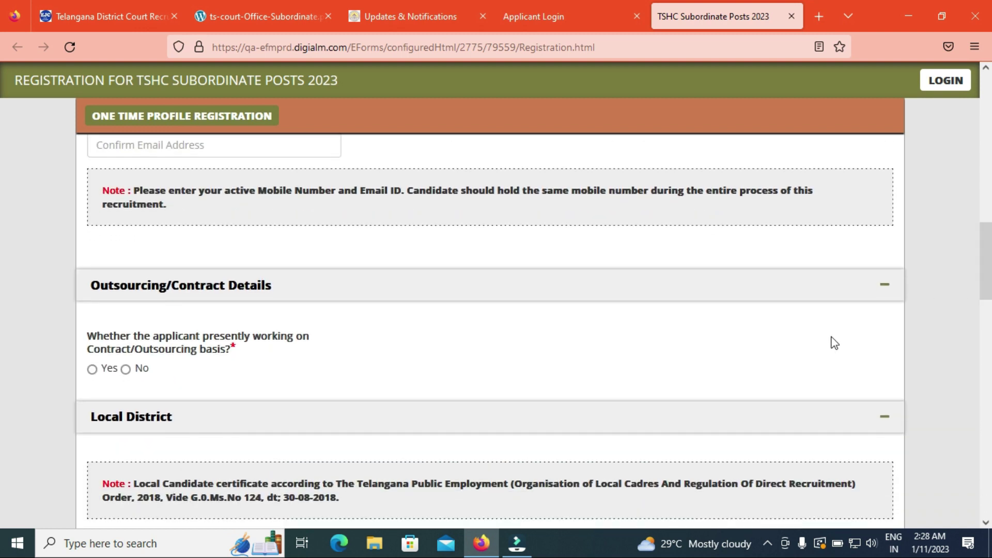
{"action": "left_click", "coordinate": [126, 370]}
- Look through the districts offered for Local District without choosing one
{"action": "scroll", "coordinate": [985, 274], "scroll_direction": "down", "scroll_amount": 2}
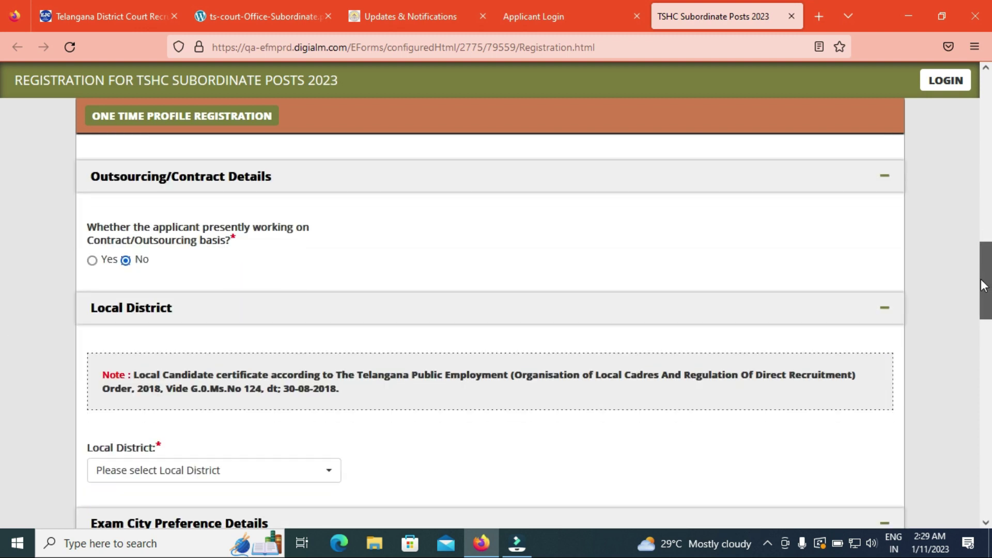
{"action": "scroll", "coordinate": [983, 303], "scroll_direction": "down", "scroll_amount": 2}
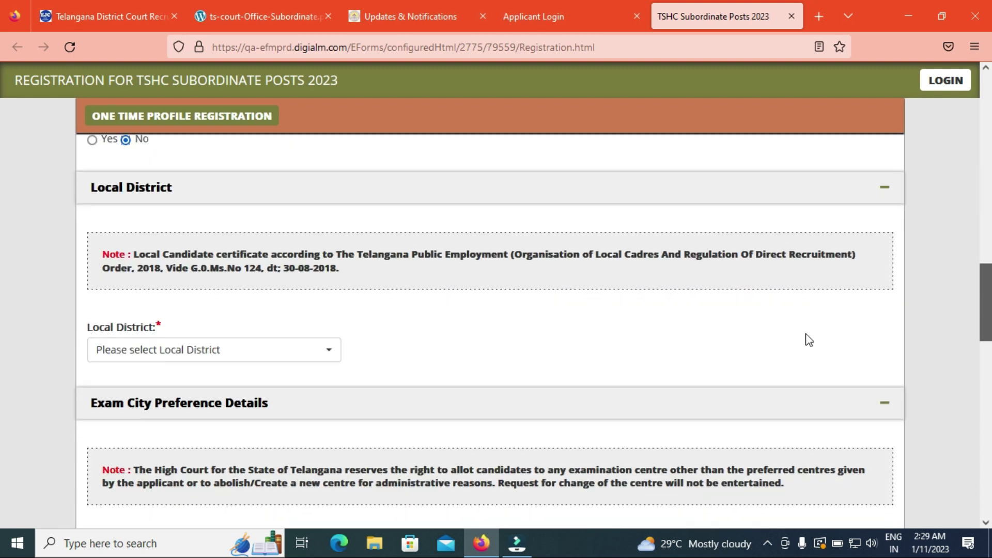
{"action": "left_click", "coordinate": [199, 355]}
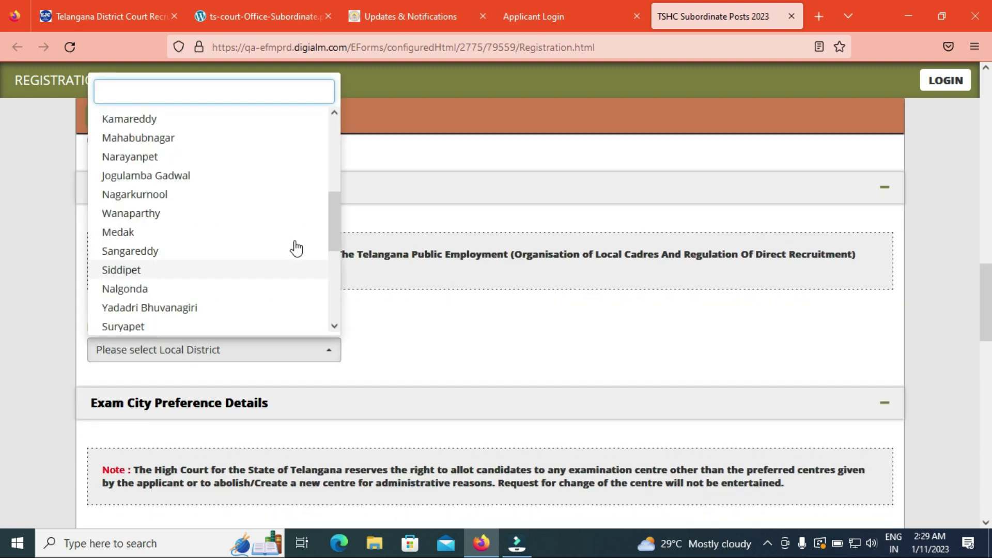
{"action": "left_click_drag", "start_coordinate": [334, 218], "coordinate": [305, 305]}
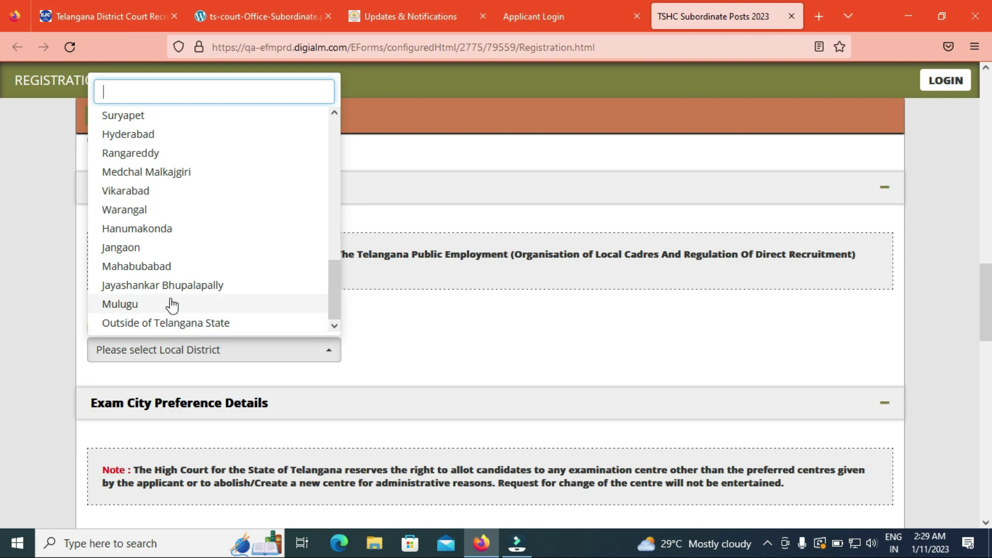
{"action": "left_click_drag", "start_coordinate": [336, 302], "coordinate": [369, 188]}
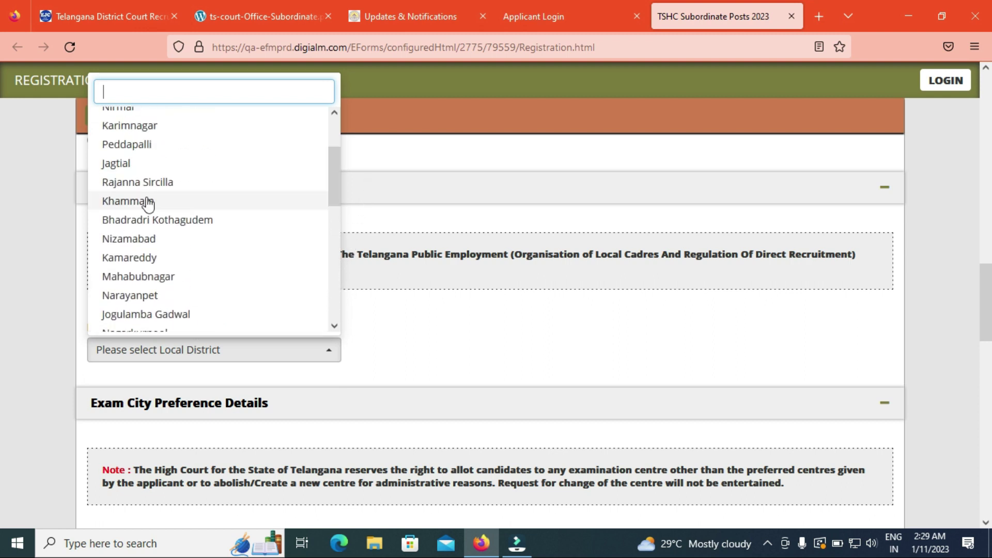
{"action": "left_click", "coordinate": [20, 315]}
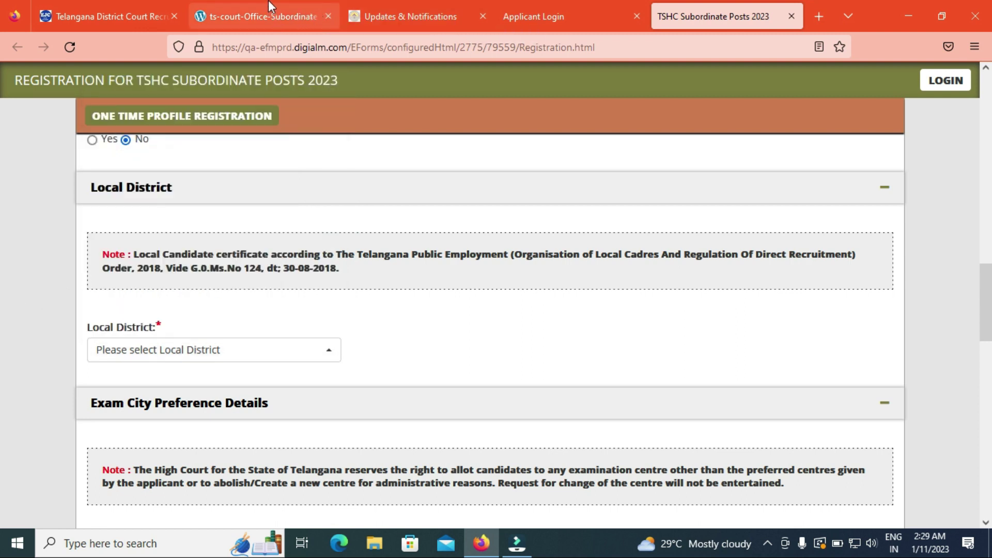
- Read the rules for determining the applicant's local status in the Office Subordinate notification PDF
{"action": "left_click", "coordinate": [236, 16]}
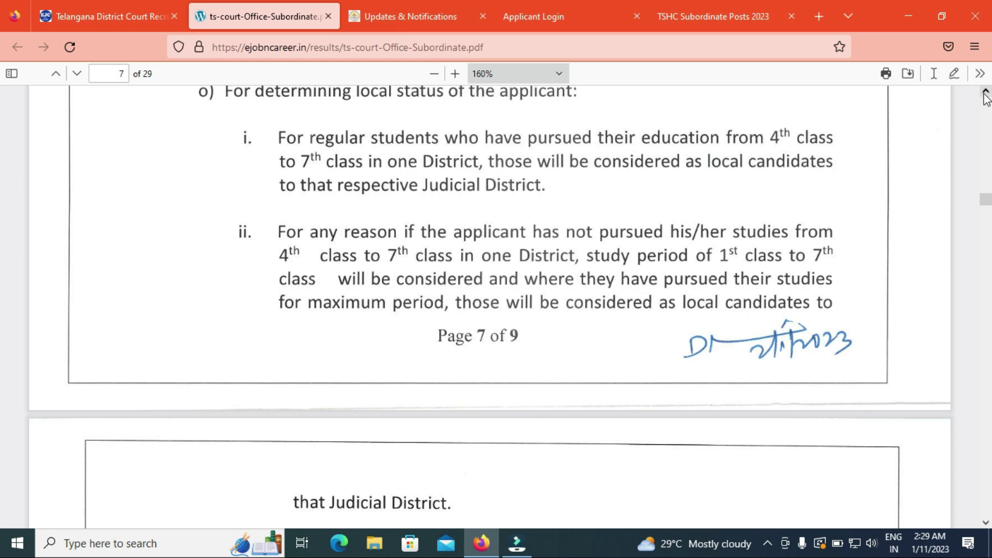
{"action": "scroll", "coordinate": [984, 95], "scroll_direction": "up", "scroll_amount": 2}
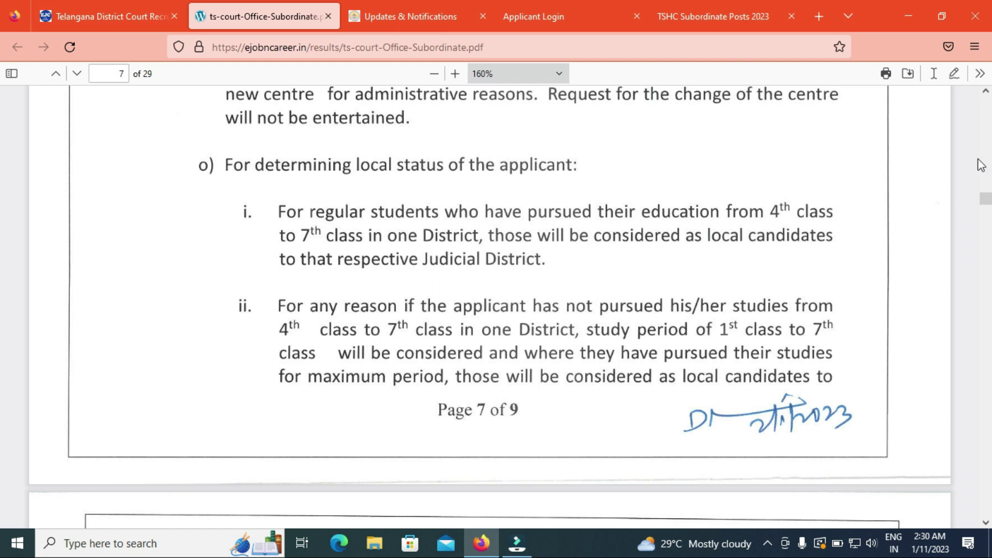
{"action": "left_click_drag", "start_coordinate": [984, 525], "coordinate": [984, 524]}
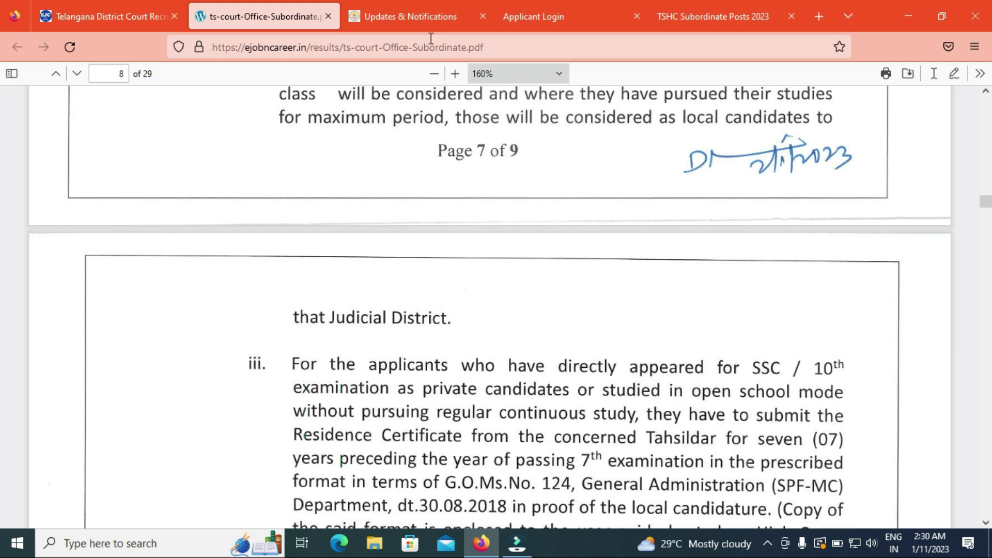
- Return to the TSHC Subordinate Posts 2023 registration form and set the Local District to Khammam
{"action": "left_click", "coordinate": [691, 6]}
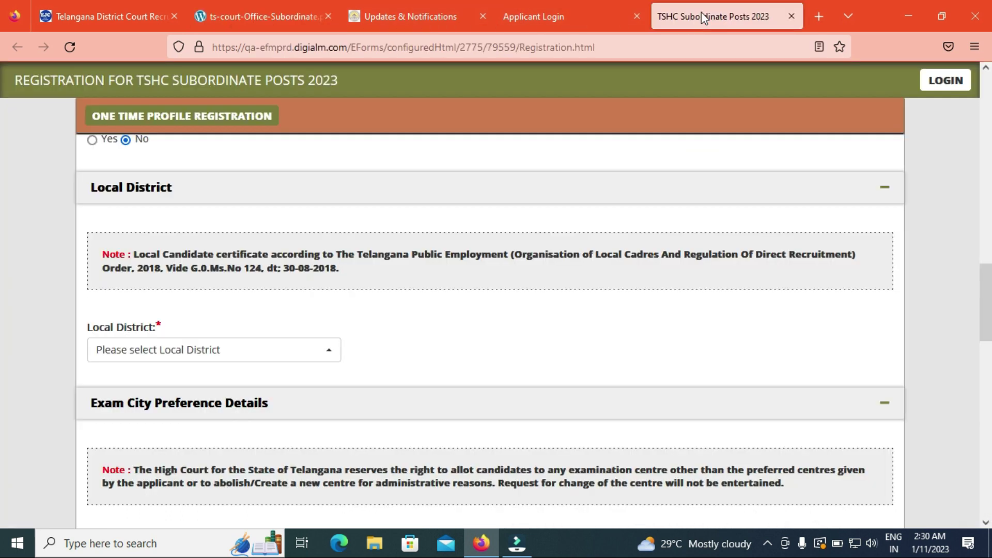
{"action": "left_click", "coordinate": [257, 351]}
{"action": "left_click", "coordinate": [184, 201]}
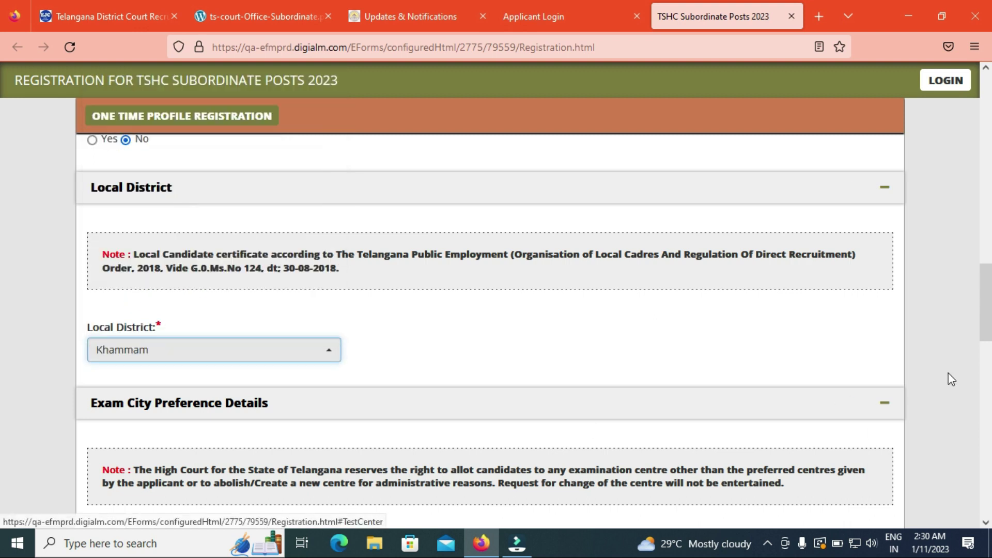
- Set exam city Preference 1 to Hyderabad
{"action": "scroll", "coordinate": [1, 296], "scroll_direction": "down", "scroll_amount": 3}
{"action": "left_click_drag", "start_coordinate": [991, 304], "coordinate": [978, 335]}
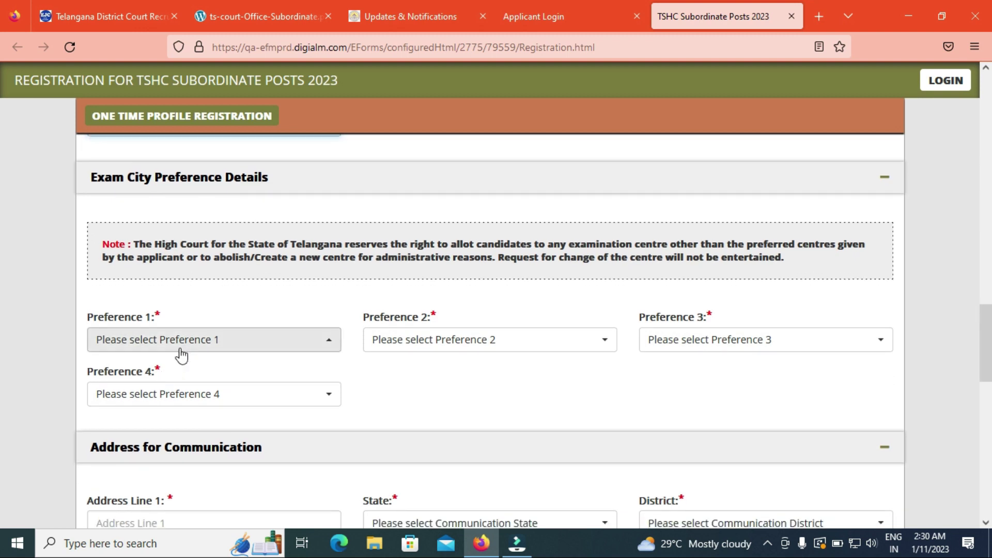
{"action": "left_click", "coordinate": [182, 347]}
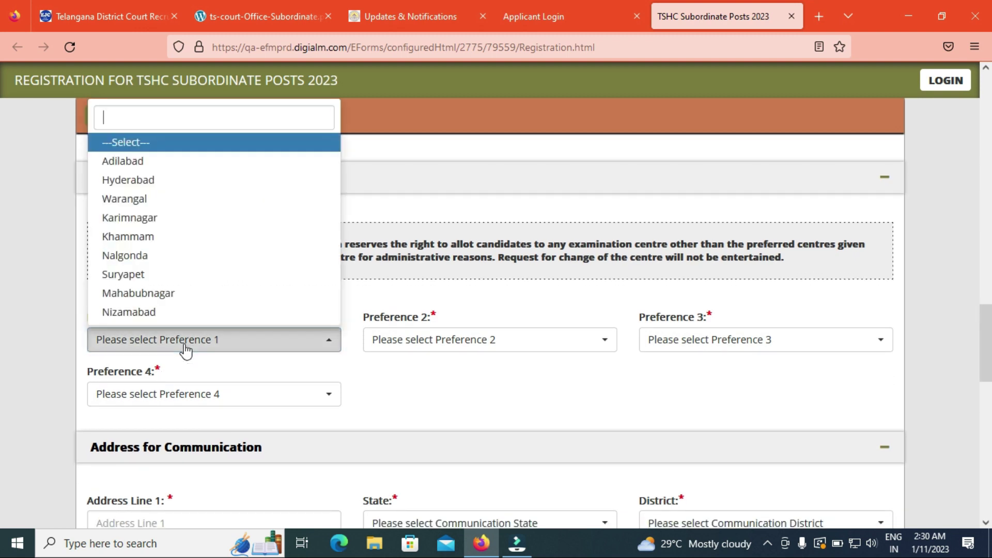
{"action": "left_click", "coordinate": [118, 181]}
- Try to set exam city Preference 2 to Hyderabad as well, and dismiss the alert
{"action": "left_click", "coordinate": [380, 339]}
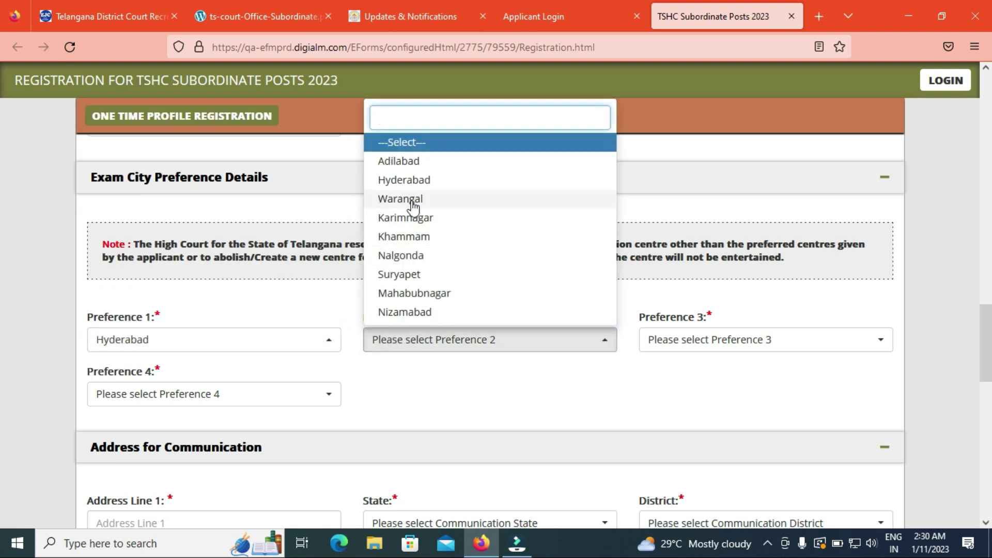
{"action": "left_click", "coordinate": [415, 182]}
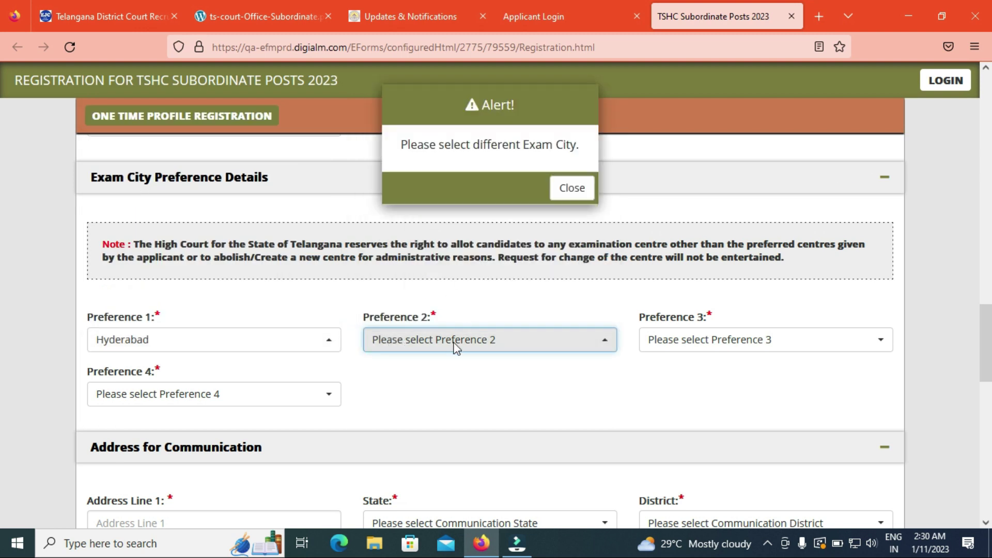
{"action": "left_click", "coordinate": [571, 187]}
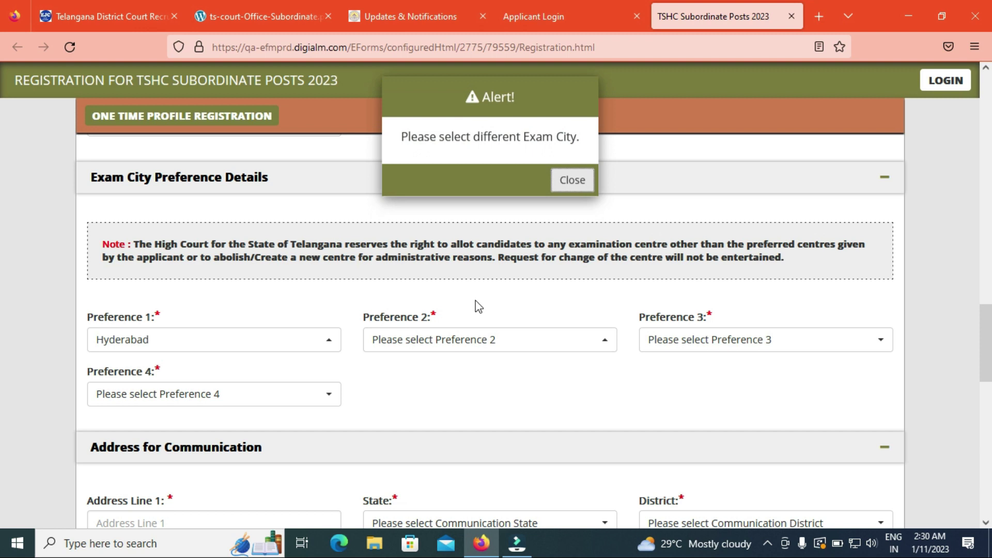
- Set the remaining exam city preferences: Warangal as Preference 2, Khammam as Preference 3 and Nalgonda as Preference 4
{"action": "left_click", "coordinate": [446, 352]}
{"action": "left_click", "coordinate": [427, 201]}
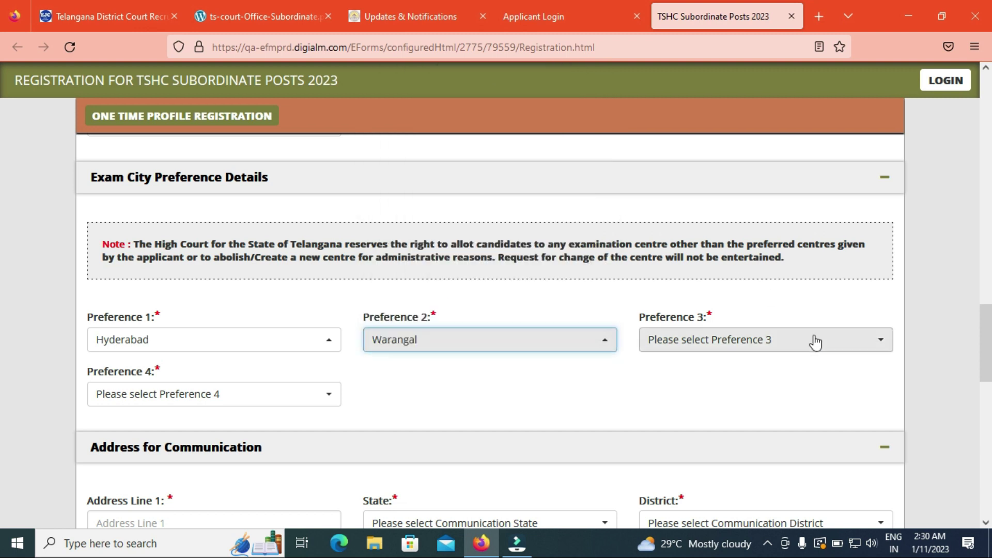
{"action": "left_click", "coordinate": [816, 342]}
{"action": "left_click", "coordinate": [701, 238]}
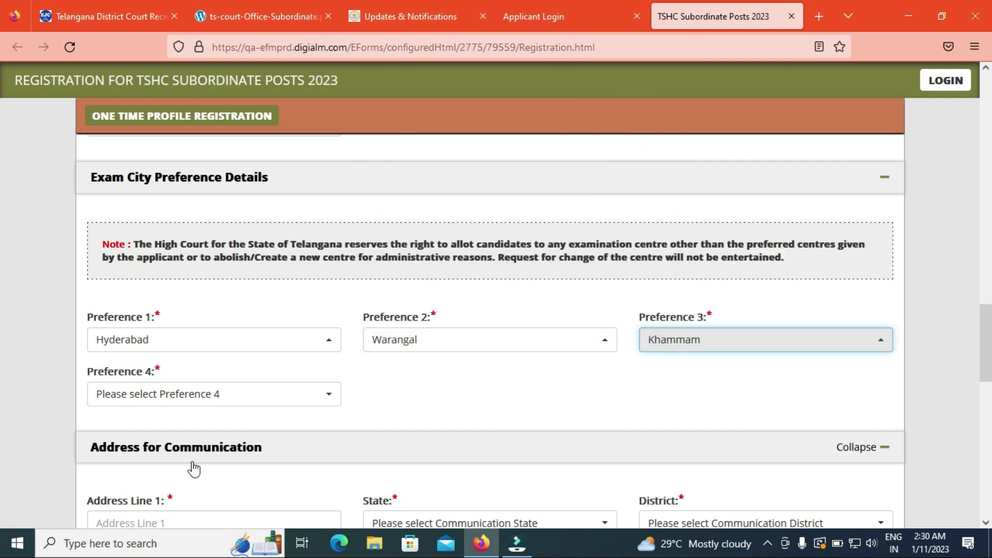
{"action": "left_click", "coordinate": [179, 396]}
{"action": "left_click", "coordinate": [160, 311]}
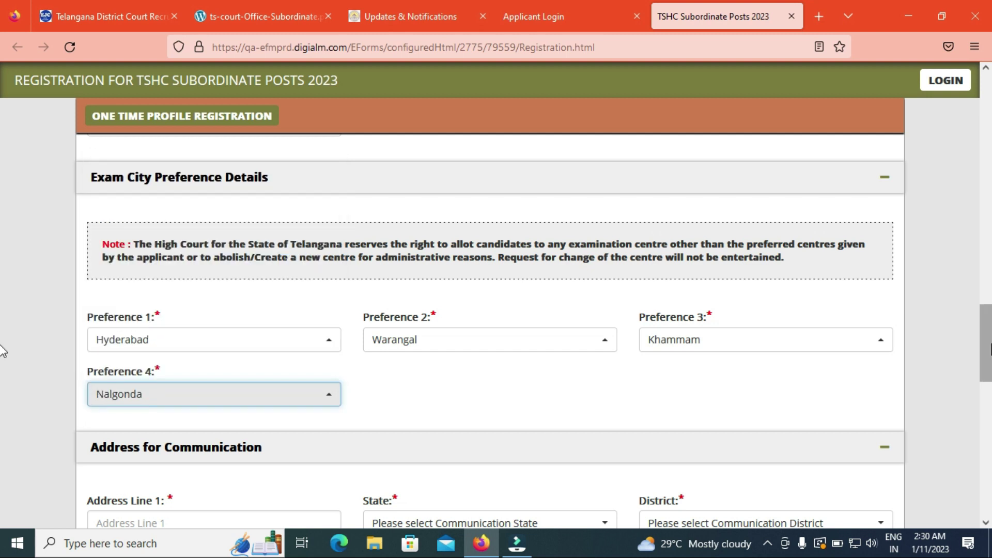
{"action": "scroll", "coordinate": [2, 356], "scroll_direction": "down", "scroll_amount": 3}
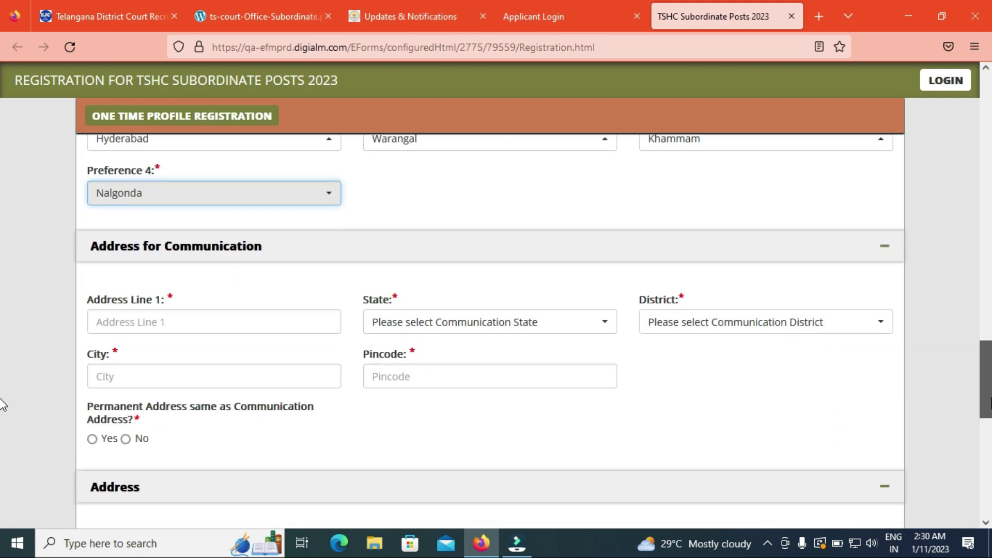
{"action": "scroll", "coordinate": [2, 405], "scroll_direction": "down", "scroll_amount": 1}
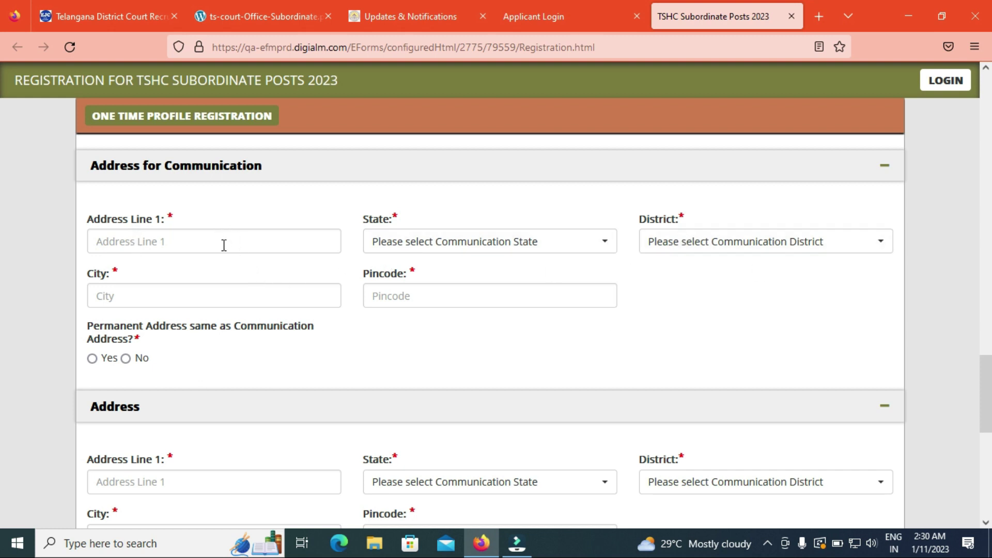
{"action": "left_click", "coordinate": [509, 242]}
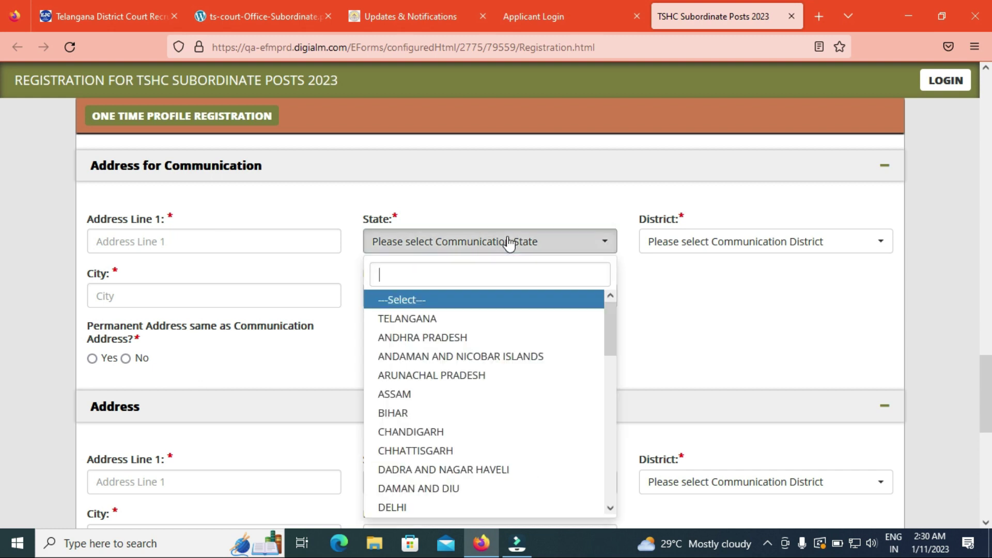
{"action": "left_click_drag", "start_coordinate": [609, 339], "coordinate": [655, 474]}
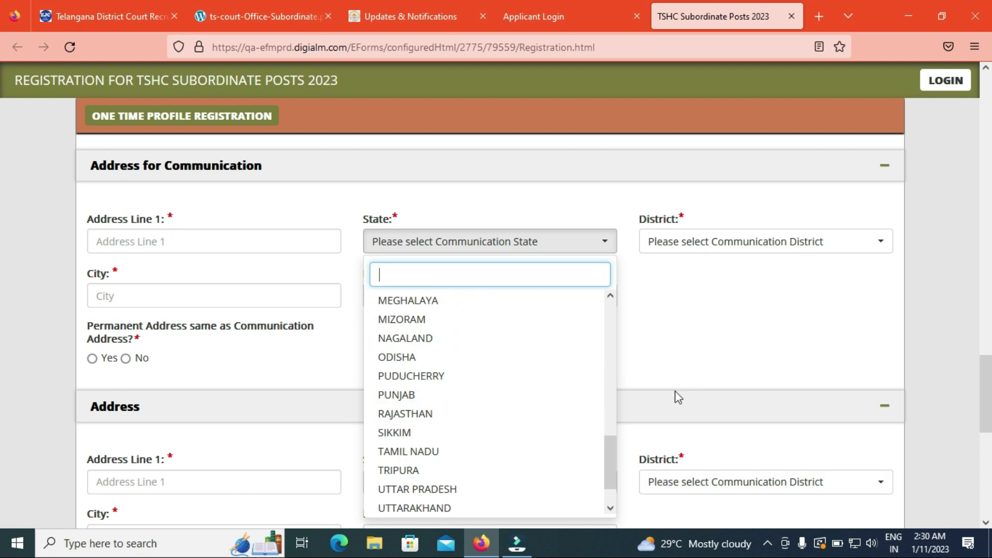
{"action": "left_click", "coordinate": [683, 335]}
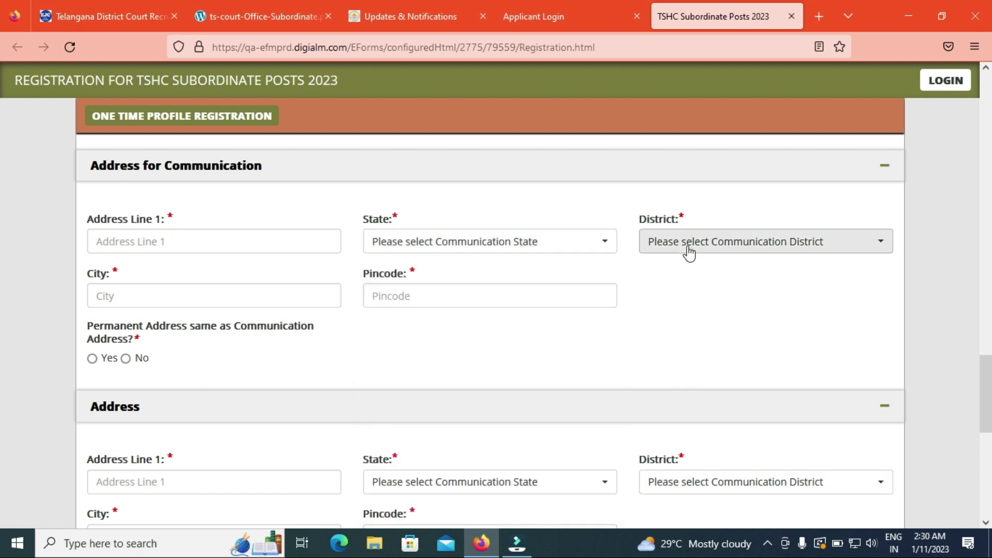
- In the Address for Communication section, set the State to TELANGANA and the District to Hyderabad
{"action": "left_click", "coordinate": [601, 251]}
{"action": "mouse_move", "coordinate": [610, 349]}
{"action": "left_mouse_down"}
{"action": "mouse_move", "coordinate": [639, 462]}
{"action": "mouse_move", "coordinate": [636, 478]}
{"action": "mouse_move", "coordinate": [620, 471]}
{"action": "mouse_move", "coordinate": [622, 488]}
{"action": "mouse_move", "coordinate": [610, 458]}
{"action": "mouse_move", "coordinate": [598, 337]}
{"action": "left_mouse_up"}
{"action": "left_click", "coordinate": [443, 320]}
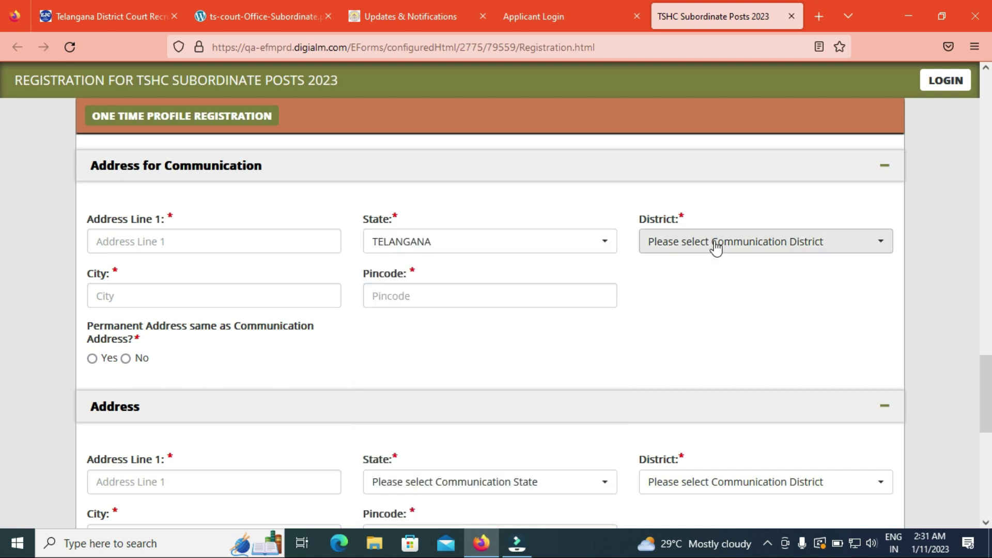
{"action": "left_click", "coordinate": [714, 245]}
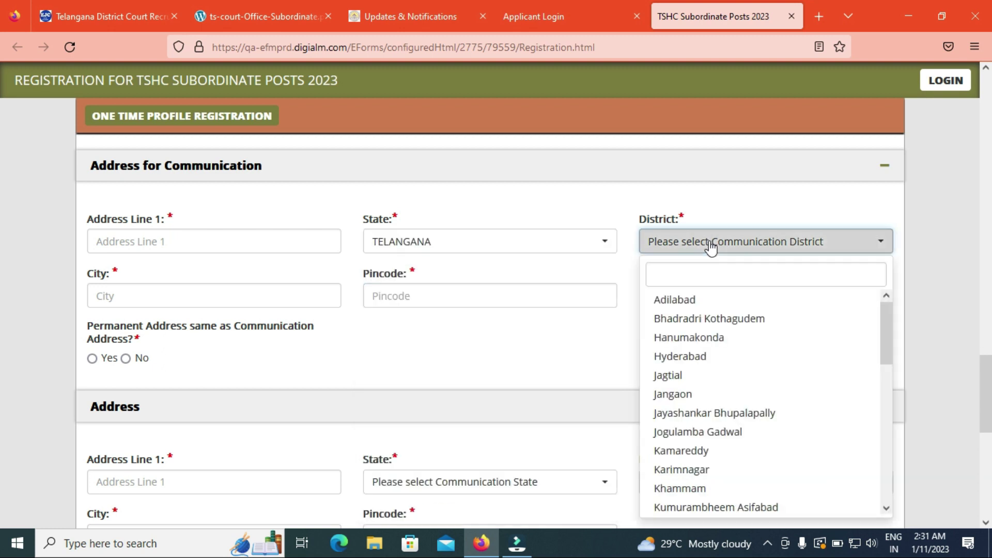
{"action": "left_click", "coordinate": [688, 356]}
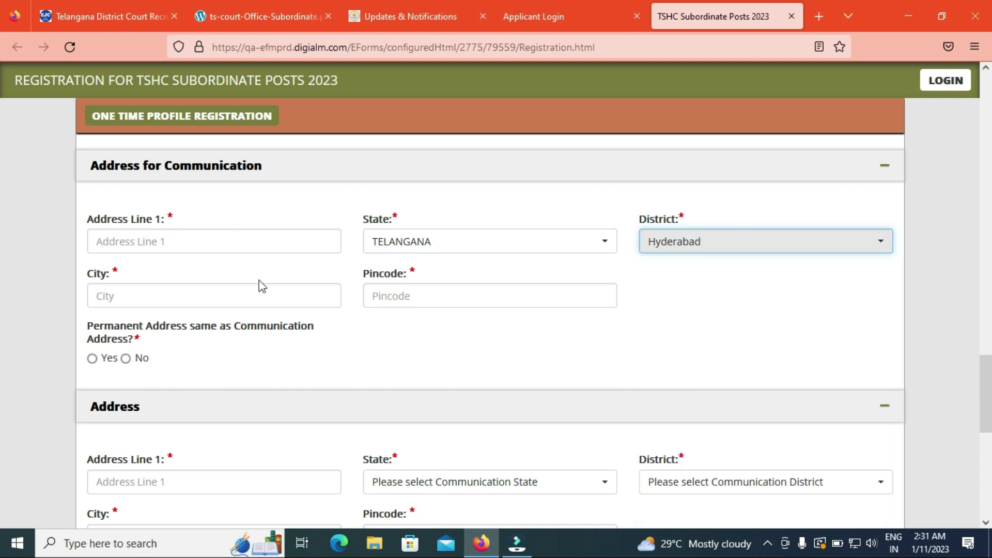
- Mark the permanent address as the same as the communication address and agree to the declaration
{"action": "left_click", "coordinate": [154, 294]}
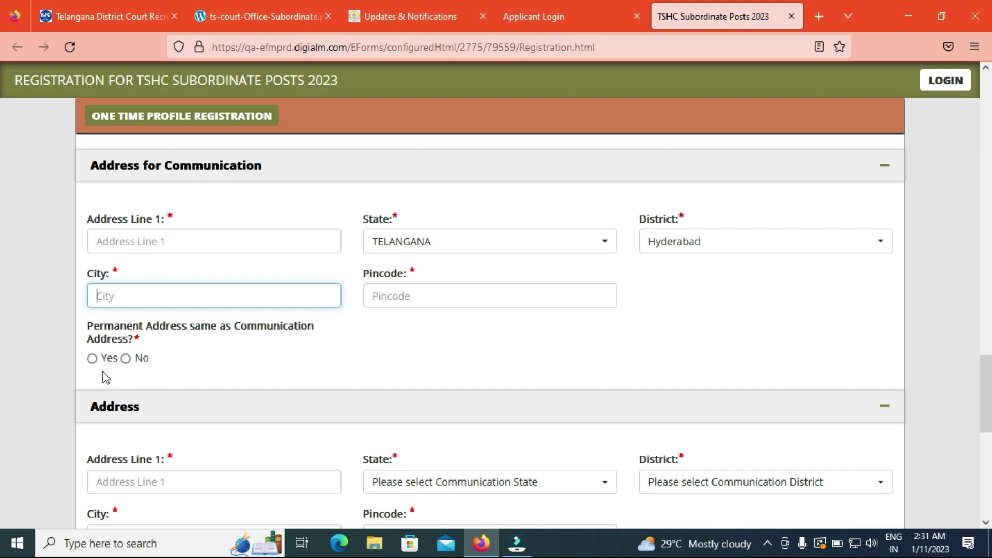
{"action": "left_click", "coordinate": [92, 358]}
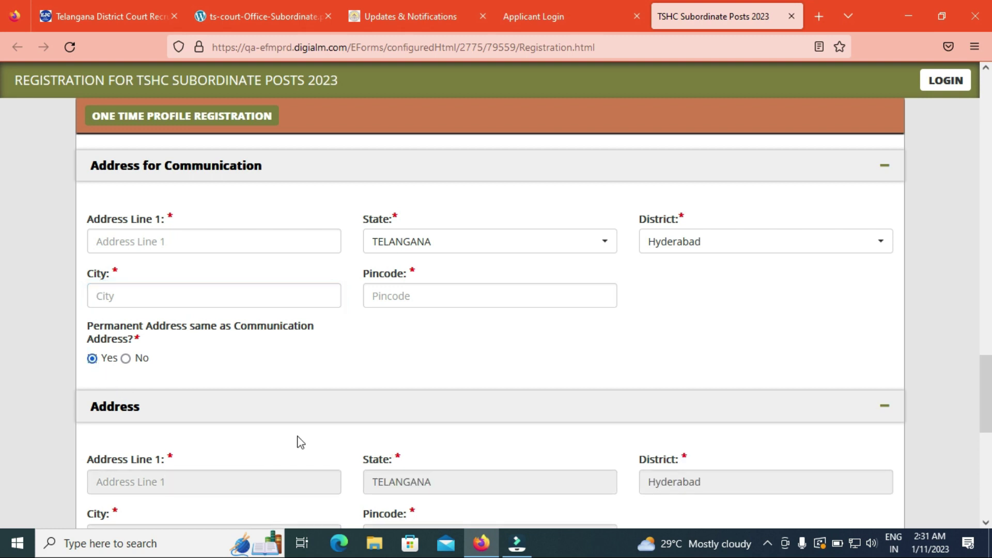
{"action": "left_click_drag", "start_coordinate": [986, 416], "coordinate": [984, 486]}
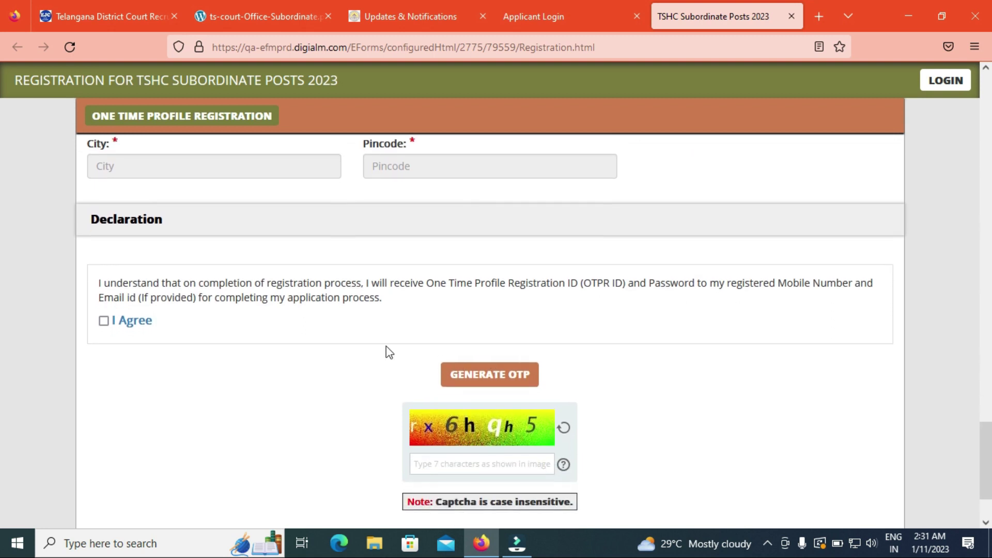
{"action": "left_click", "coordinate": [104, 320]}
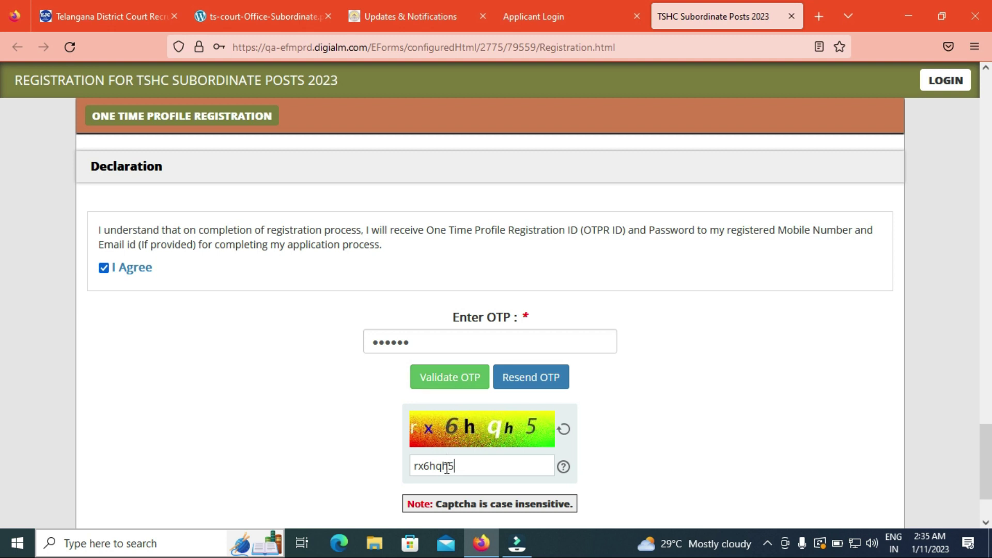
- Validate the entered OTP, dismiss the confirmation message and reverify the registration details
{"action": "left_click", "coordinate": [448, 380]}
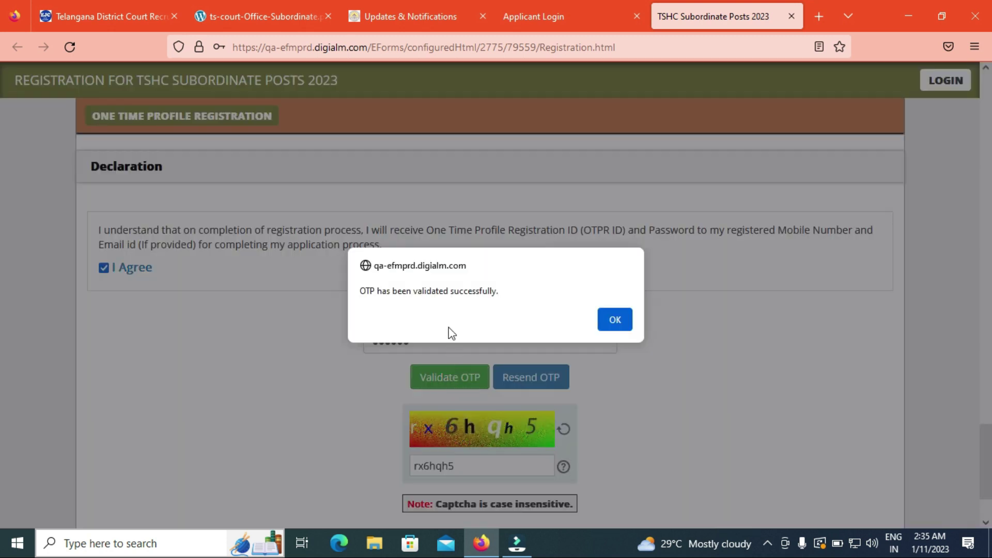
{"action": "left_click", "coordinate": [615, 319]}
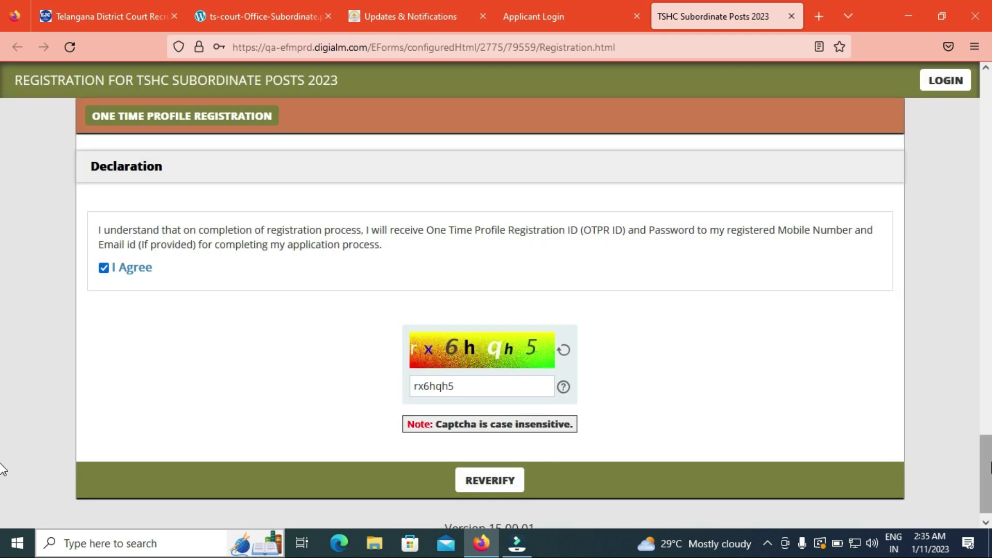
{"action": "scroll", "coordinate": [2, 470], "scroll_direction": "down", "scroll_amount": 1}
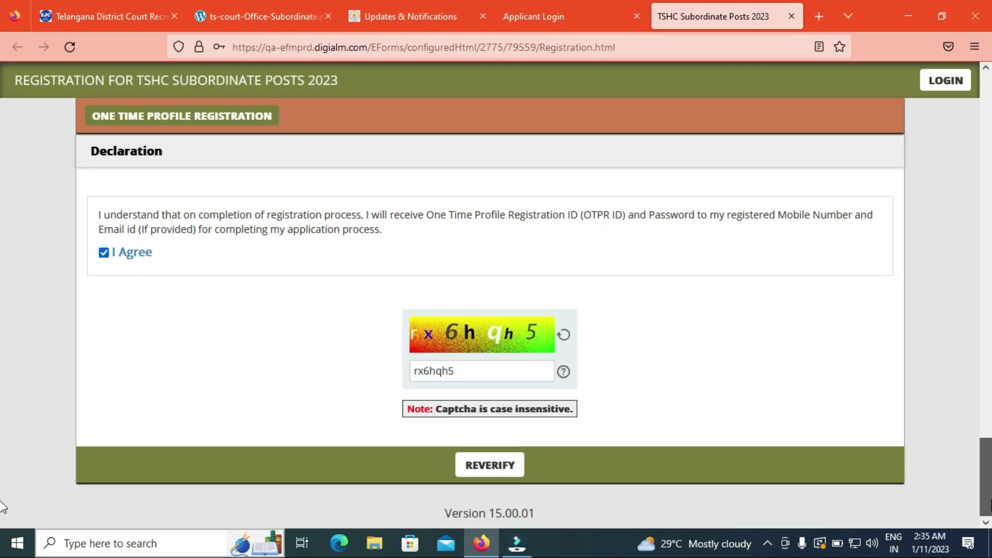
{"action": "left_click", "coordinate": [495, 466]}
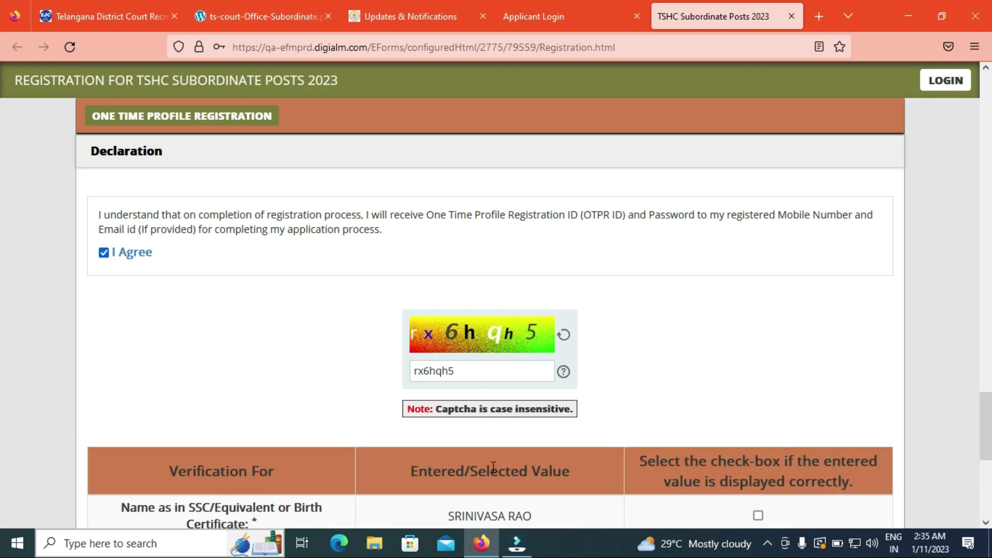
- Tick the check-boxes in the verification table to confirm the entered name, date of birth, gender, category and remaining values
{"action": "scroll", "coordinate": [4, 439], "scroll_direction": "down", "scroll_amount": 1}
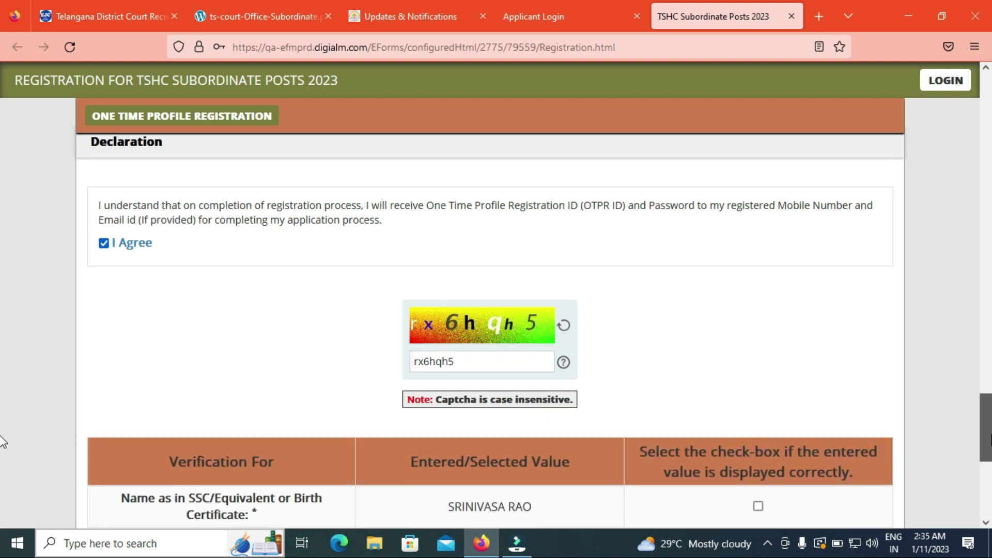
{"action": "scroll", "coordinate": [2, 442], "scroll_direction": "down", "scroll_amount": 1}
{"action": "scroll", "coordinate": [3, 443], "scroll_direction": "down", "scroll_amount": 1}
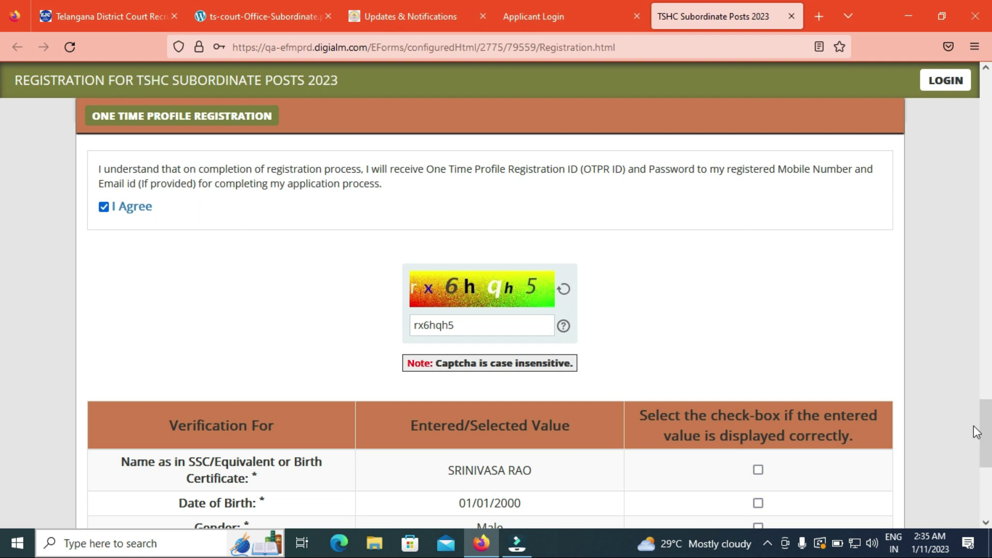
{"action": "left_click_drag", "start_coordinate": [986, 427], "coordinate": [986, 440]}
{"action": "left_click", "coordinate": [758, 435]}
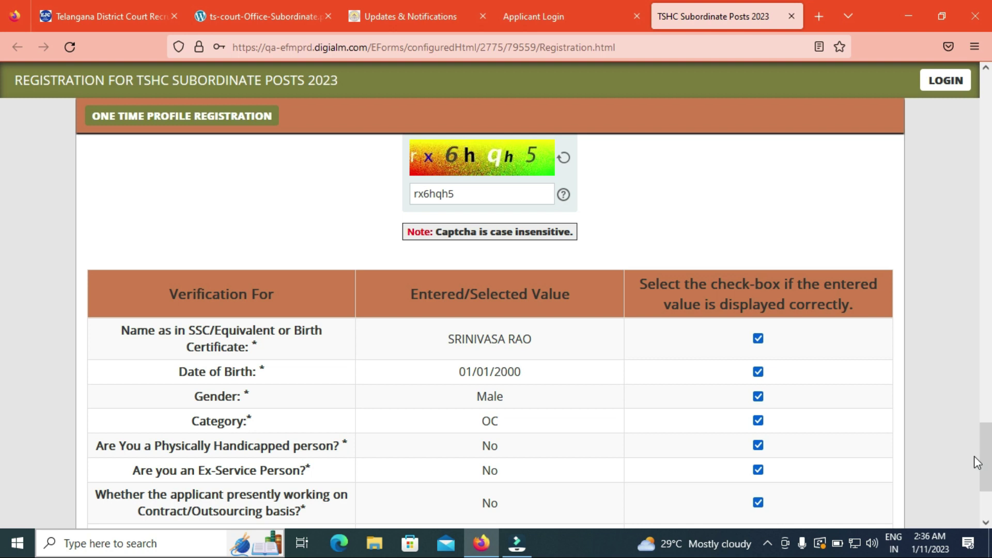
- Submit the verified registration, accept the notice about later modification and dismiss the captcha alert
{"action": "scroll", "coordinate": [974, 456], "scroll_direction": "down", "scroll_amount": 1}
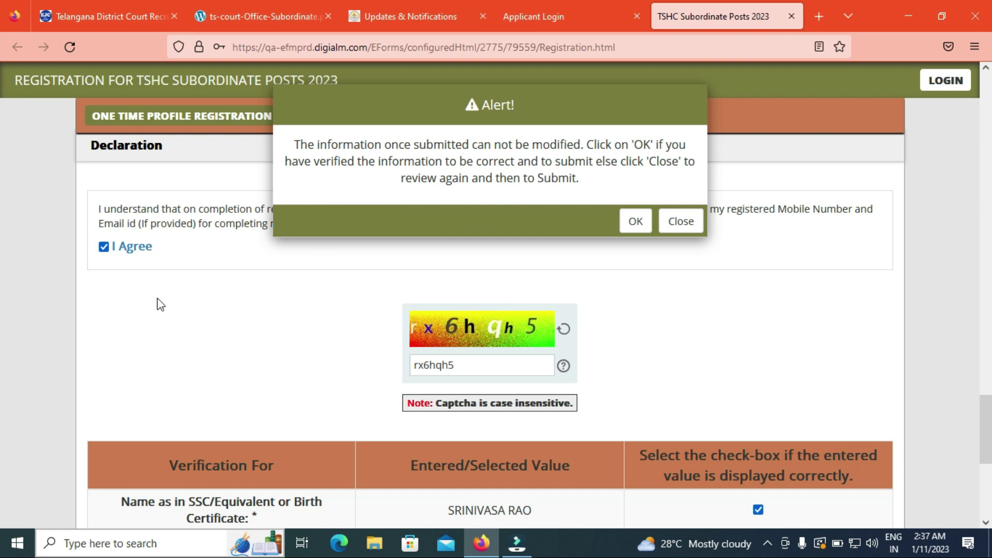
{"action": "left_click", "coordinate": [635, 222]}
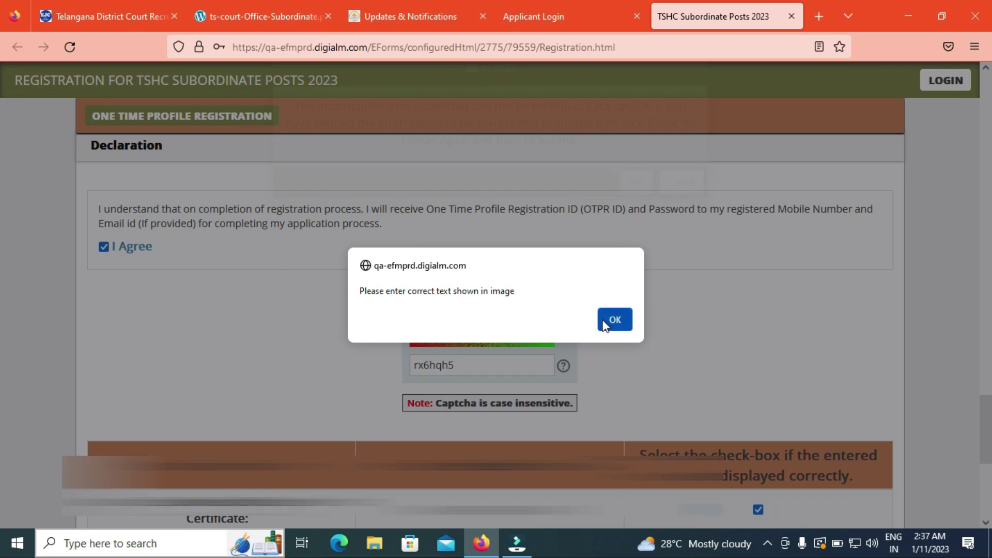
{"action": "left_click", "coordinate": [614, 320]}
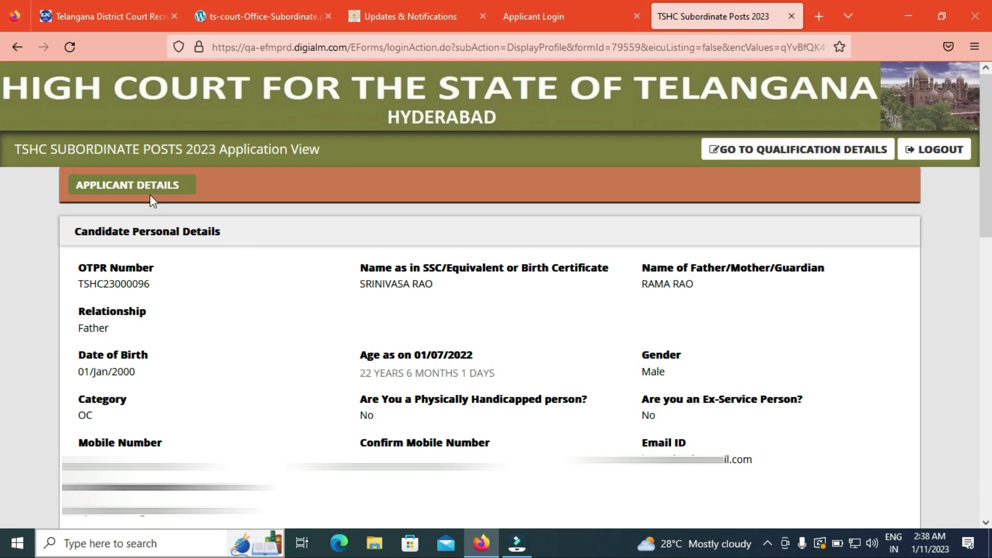
- Go from the application view to the qualification details form and close its instructions
{"action": "left_click", "coordinate": [769, 155]}
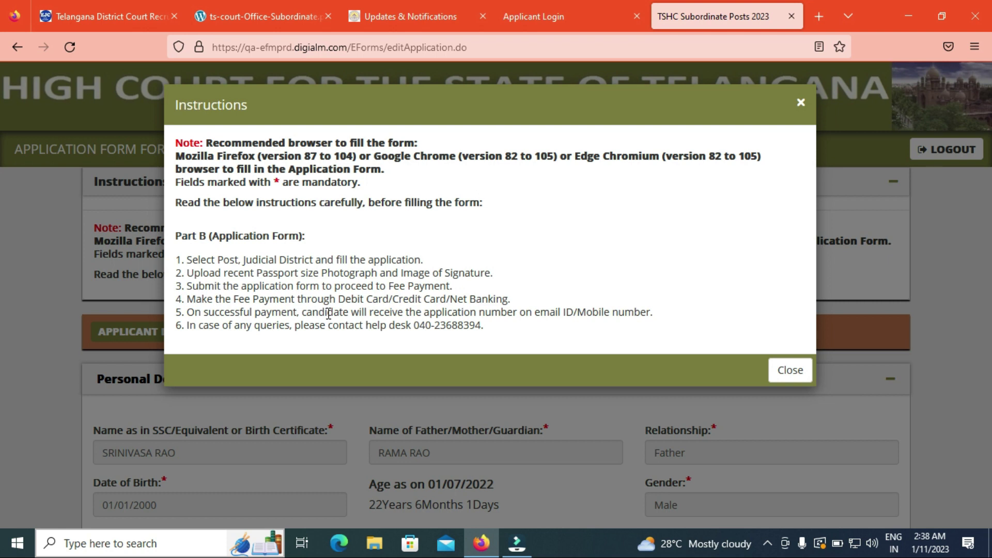
{"action": "left_click", "coordinate": [791, 370]}
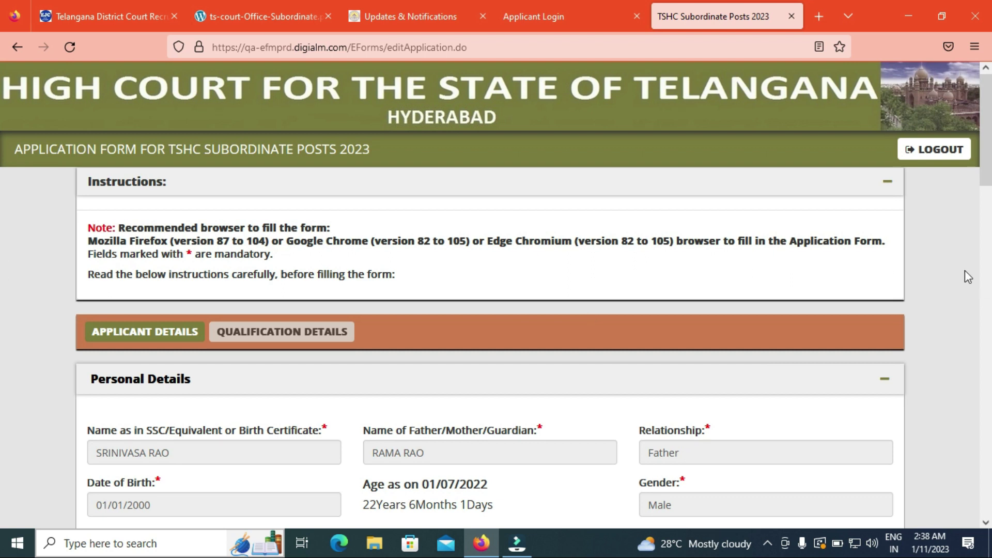
- Set the Marital Status to Unmarried in the Additional Details, then save and proceed to the qualification details
{"action": "left_click_drag", "start_coordinate": [989, 130], "coordinate": [991, 471]}
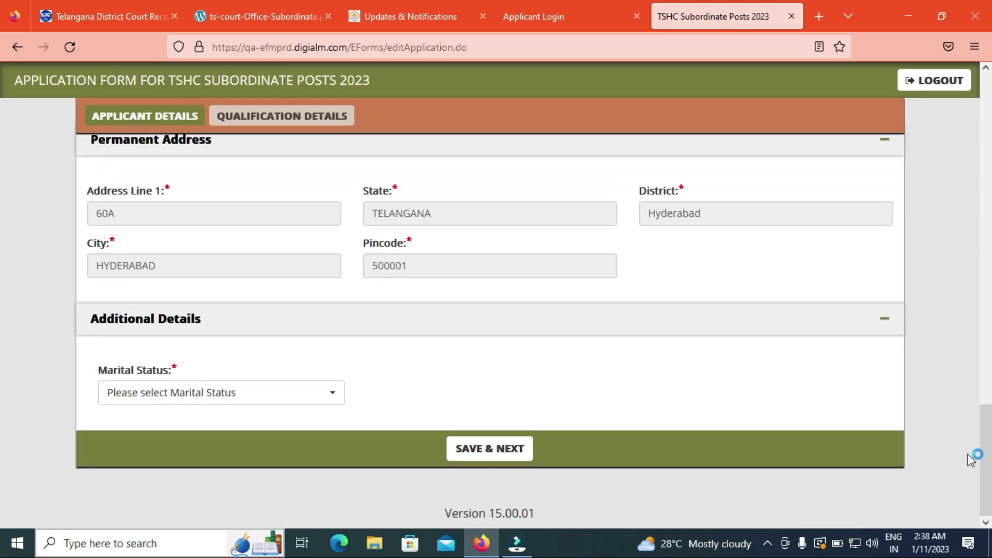
{"action": "left_click", "coordinate": [277, 400]}
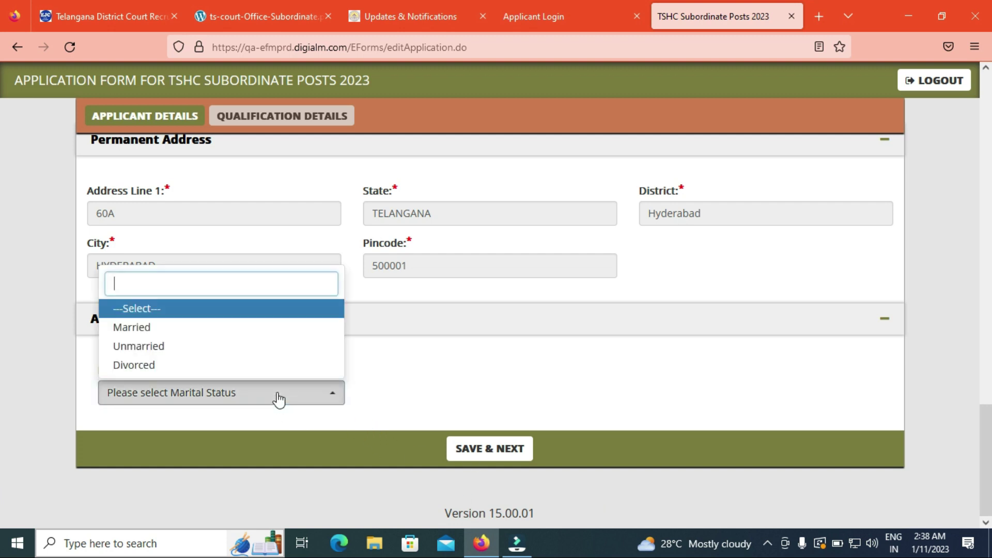
{"action": "left_click", "coordinate": [183, 347]}
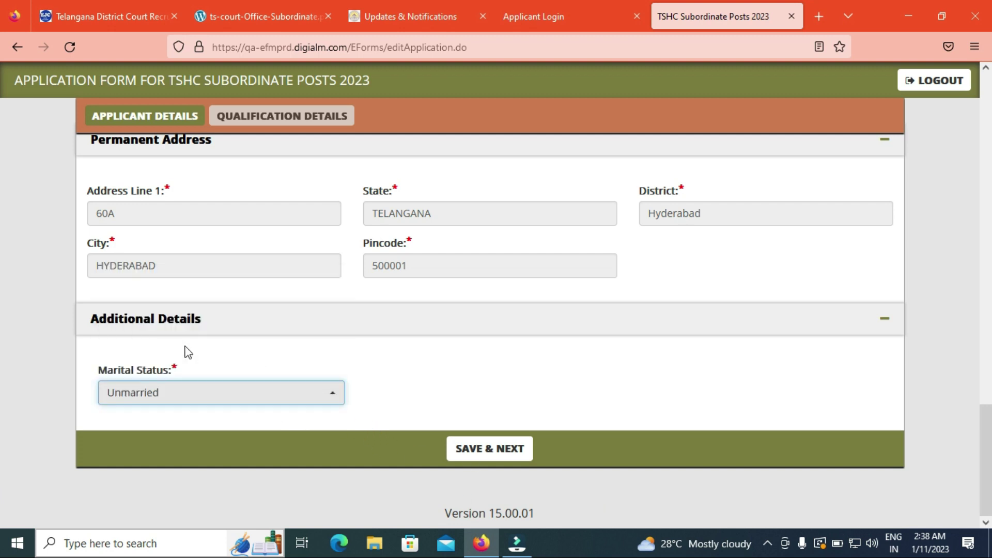
{"action": "left_click", "coordinate": [510, 450]}
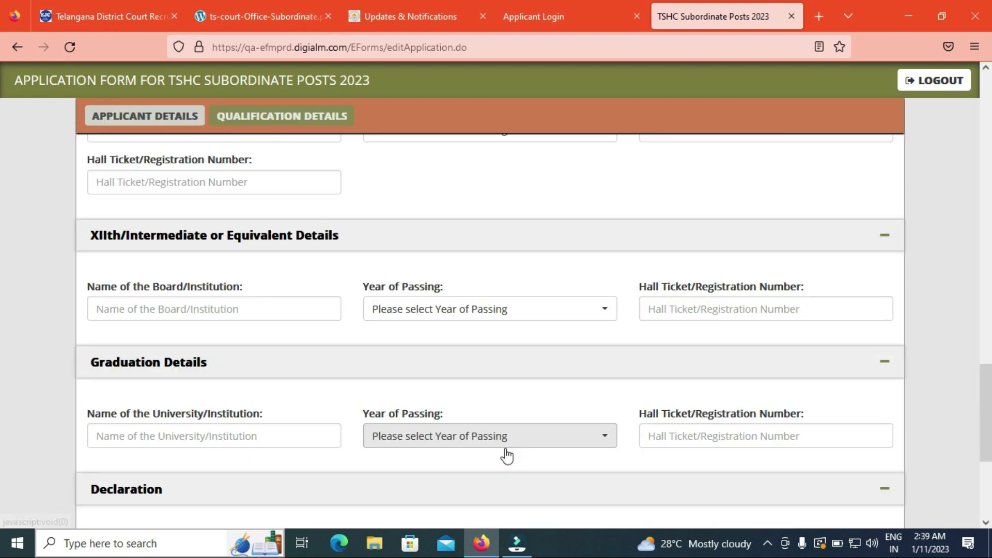
{"action": "left_click", "coordinate": [615, 321]}
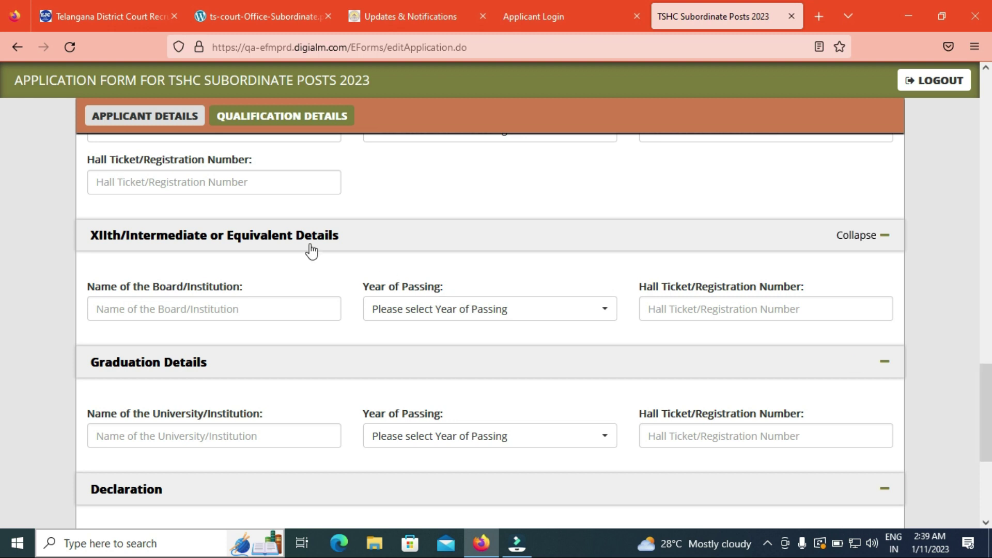
- Set the Education Qualification to VIIth Pass and SSC/Xth Fail
{"action": "scroll", "coordinate": [336, 240], "scroll_direction": "up", "scroll_amount": 10}
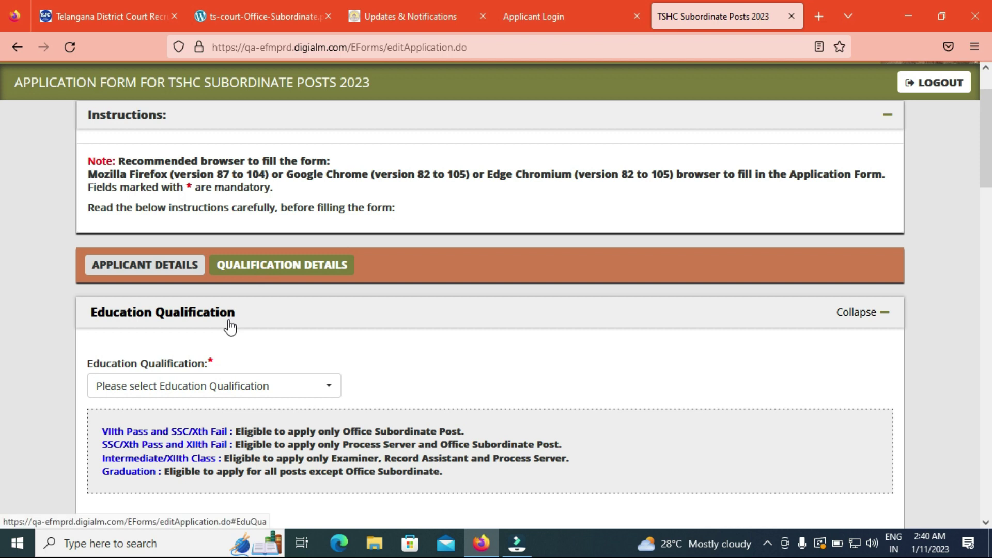
{"action": "left_click", "coordinate": [204, 402]}
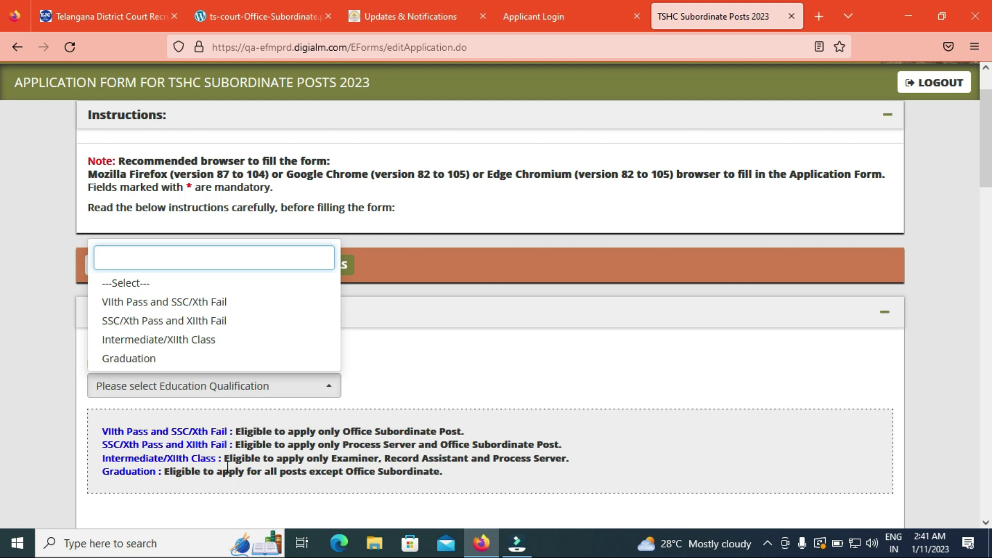
{"action": "left_click", "coordinate": [32, 429]}
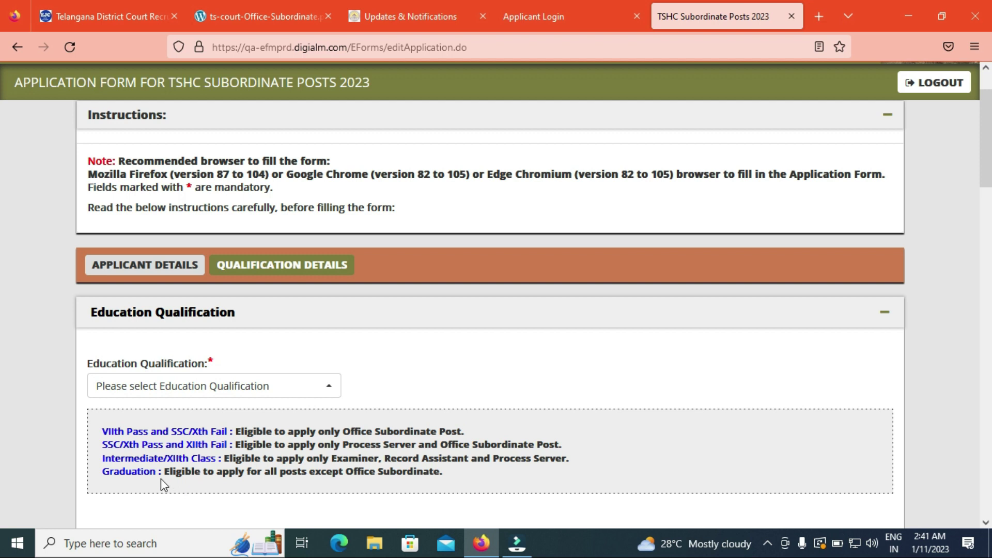
{"action": "left_click", "coordinate": [220, 394]}
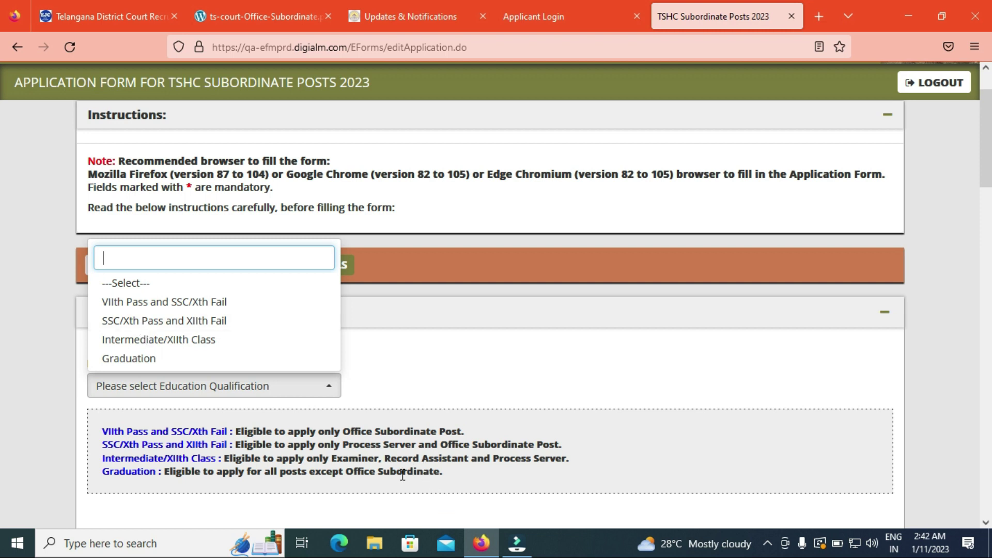
{"action": "left_click", "coordinate": [189, 301]}
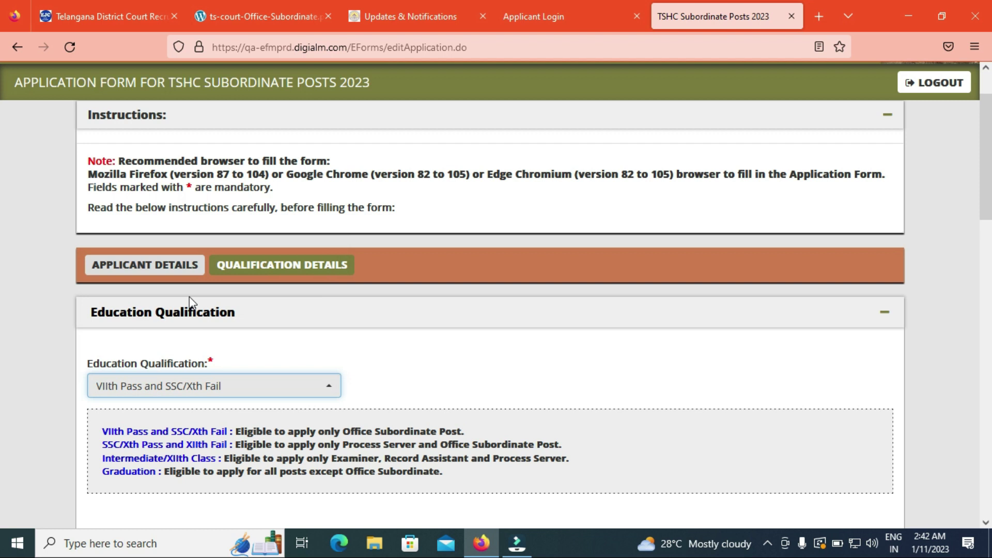
- Set the Type of Study to Regular Study in the qualification details
{"action": "scroll", "coordinate": [3, 206], "scroll_direction": "down", "scroll_amount": 4}
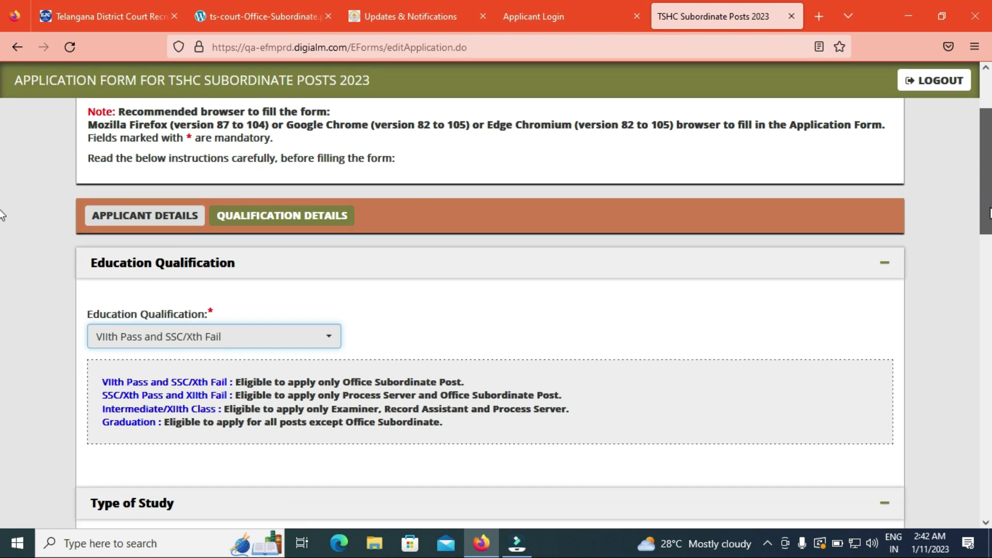
{"action": "scroll", "coordinate": [3, 258], "scroll_direction": "down", "scroll_amount": 3}
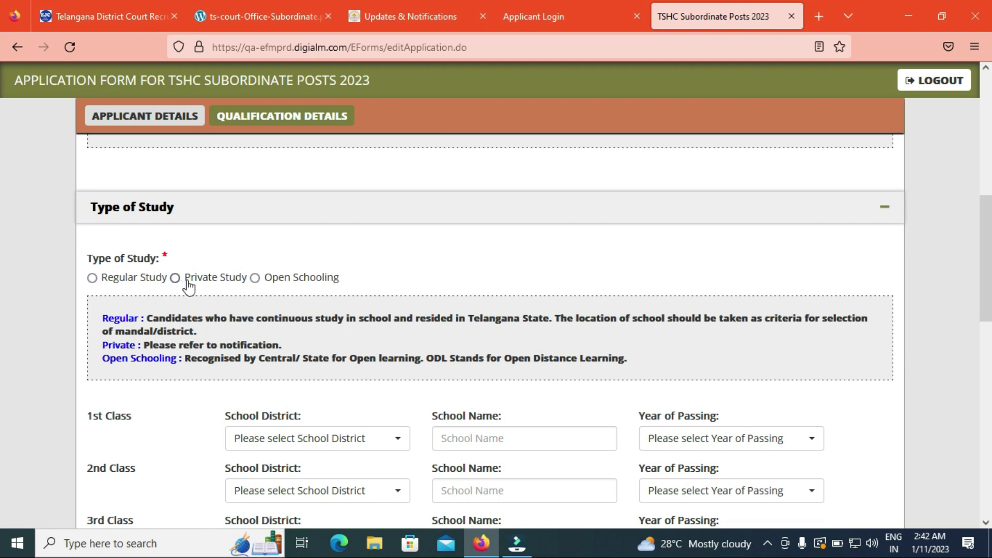
{"action": "left_click", "coordinate": [92, 278]}
- Look through the class-wise school fields and the School District options for 1st Class
{"action": "scroll", "coordinate": [2, 258], "scroll_direction": "down", "scroll_amount": 1}
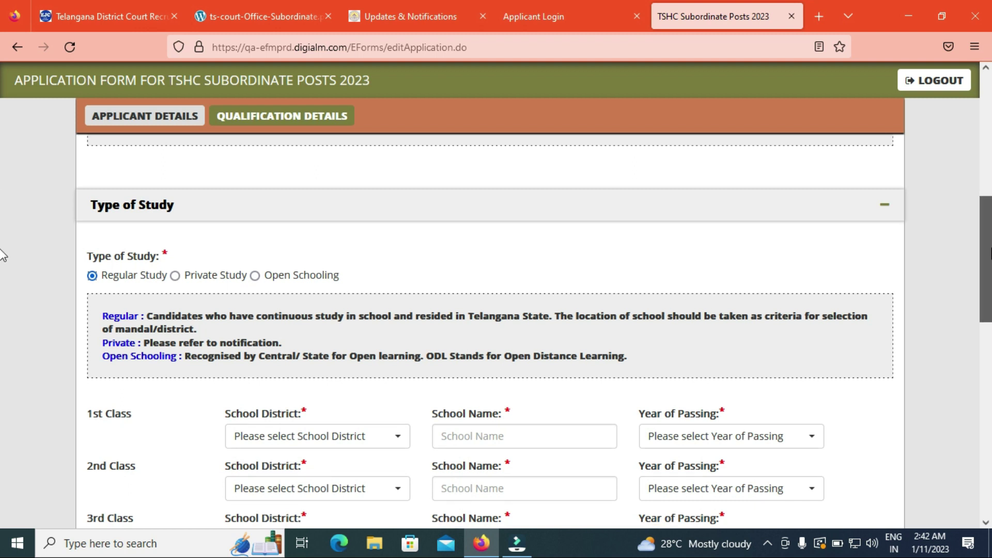
{"action": "scroll", "coordinate": [3, 263], "scroll_direction": "down", "scroll_amount": 3}
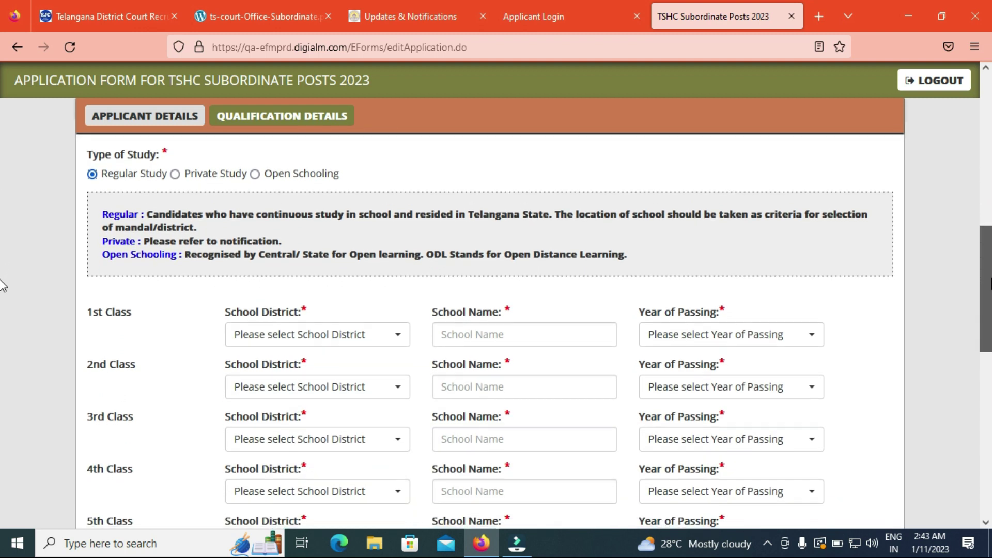
{"action": "scroll", "coordinate": [2, 294], "scroll_direction": "up", "scroll_amount": 1}
{"action": "scroll", "coordinate": [2, 305], "scroll_direction": "down", "scroll_amount": 3}
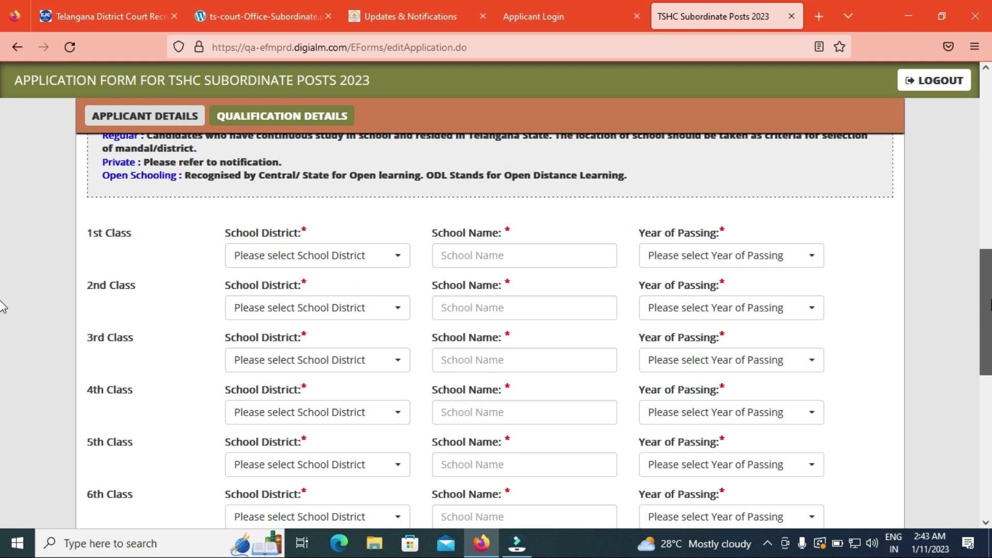
{"action": "scroll", "coordinate": [2, 331], "scroll_direction": "down", "scroll_amount": 5}
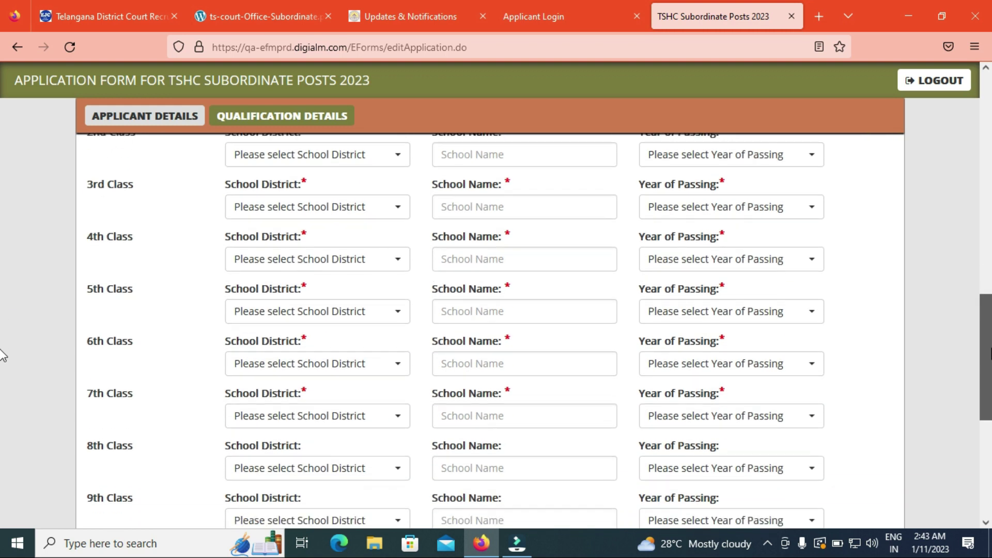
{"action": "scroll", "coordinate": [3, 362], "scroll_direction": "up", "scroll_amount": 6}
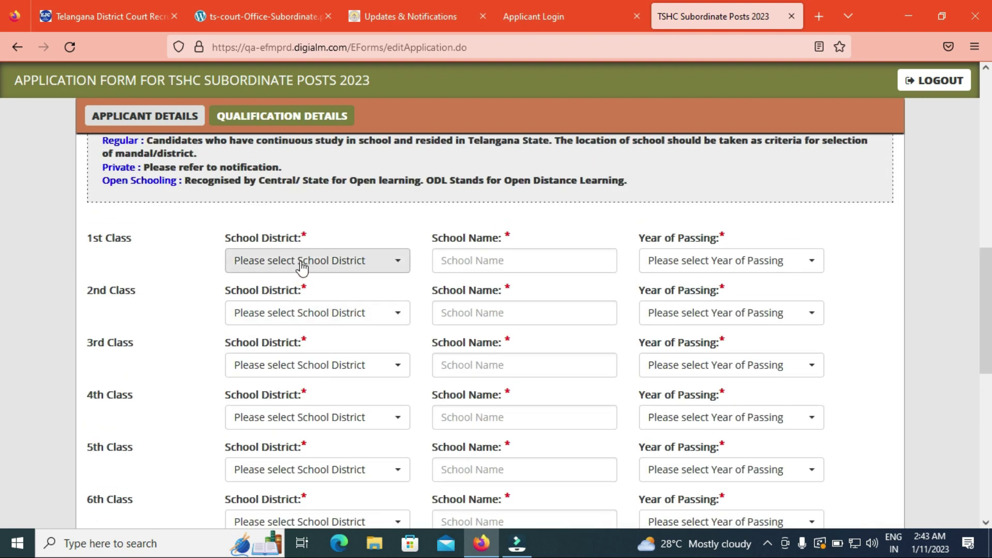
{"action": "left_click", "coordinate": [297, 265]}
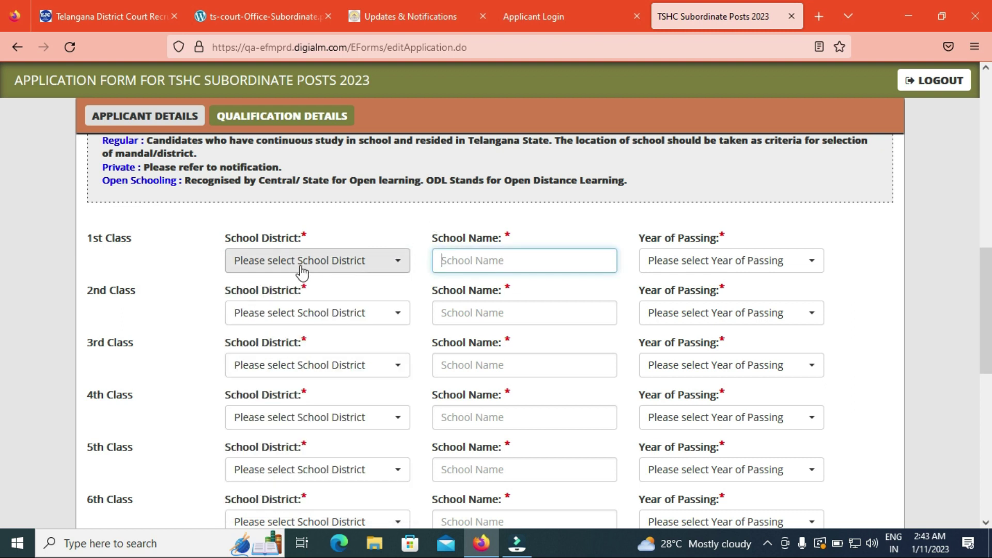
{"action": "left_click", "coordinate": [271, 262]}
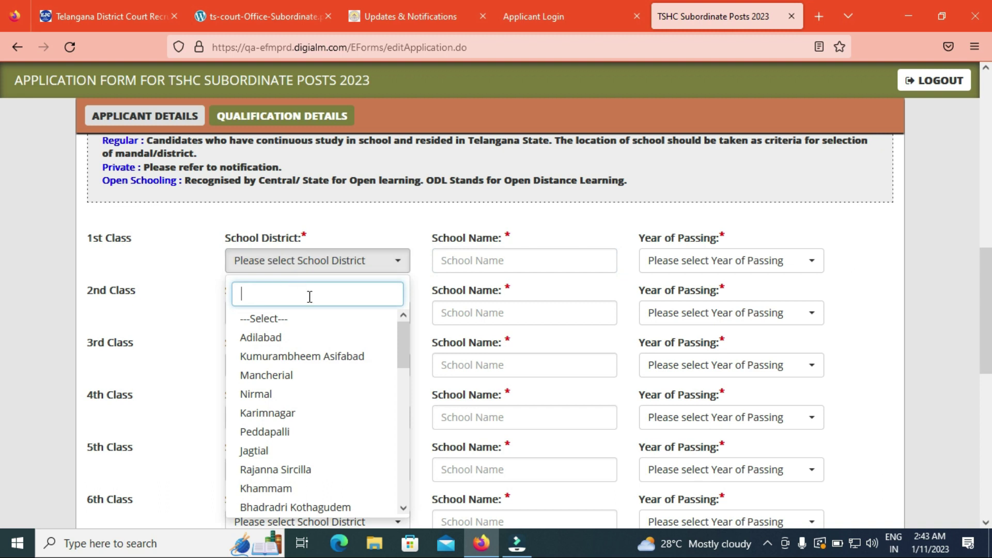
{"action": "left_click", "coordinate": [515, 261]}
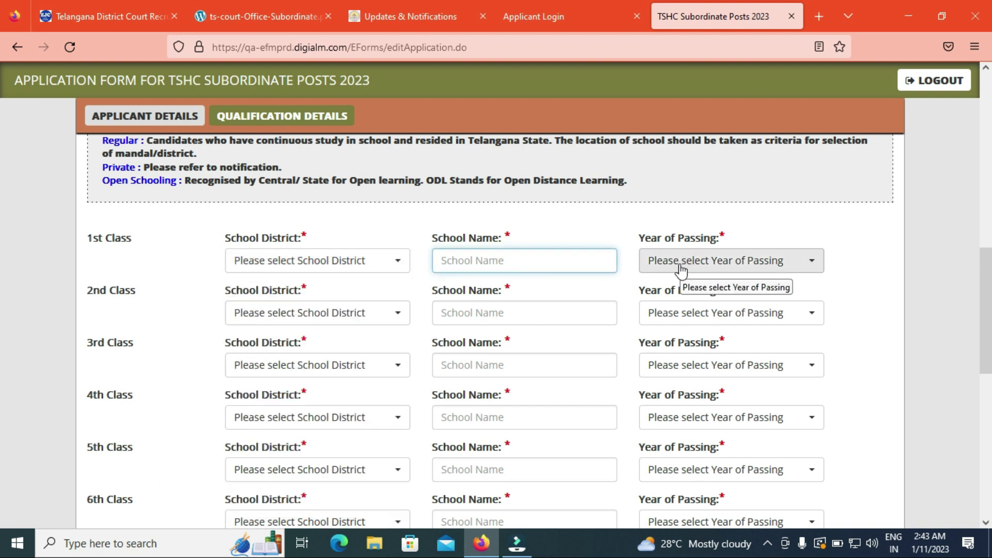
- Accept the declaration about eligibility only for the Office Subordinate Post and activate the captcha entry
{"action": "left_click_drag", "start_coordinate": [985, 272], "coordinate": [987, 341]}
{"action": "scroll", "coordinate": [987, 341], "scroll_direction": "down", "scroll_amount": 1}
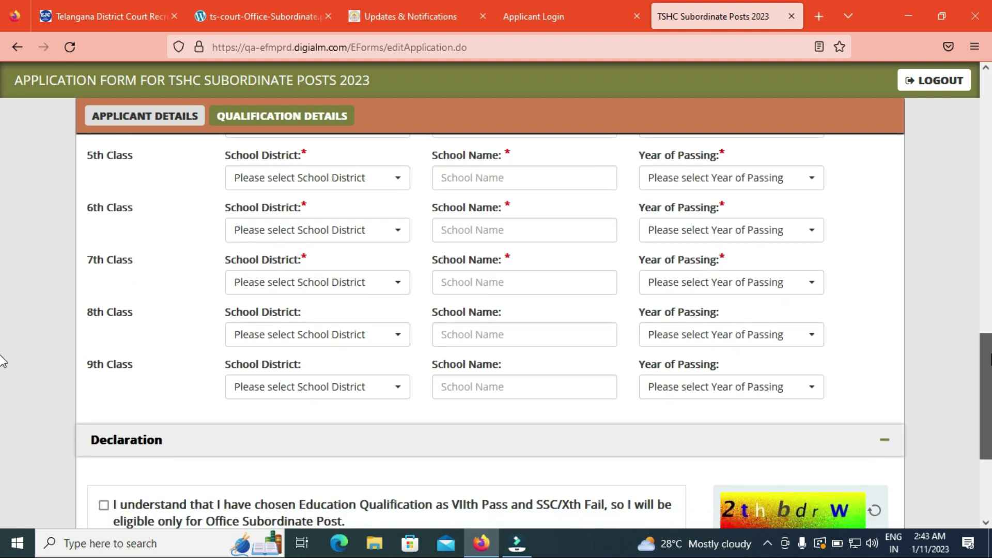
{"action": "scroll", "coordinate": [3, 383], "scroll_direction": "down", "scroll_amount": 2}
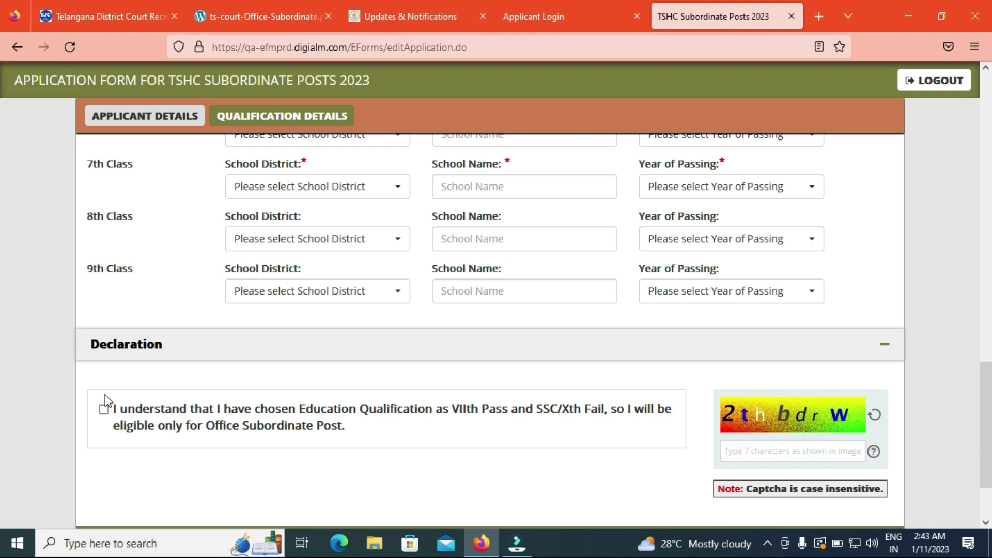
{"action": "left_click", "coordinate": [103, 411]}
{"action": "left_click", "coordinate": [784, 450]}
{"action": "scroll", "coordinate": [2, 455], "scroll_direction": "down", "scroll_amount": 2}
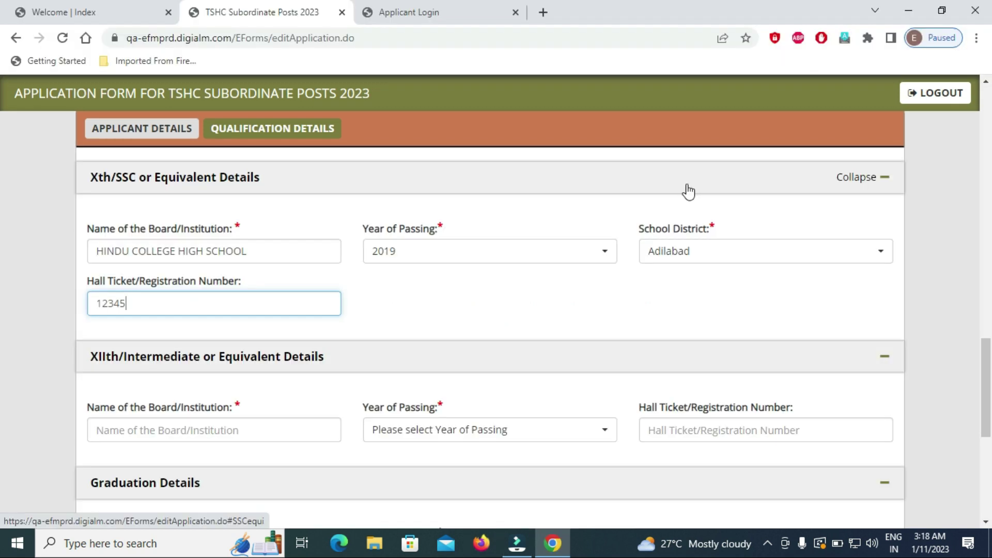
- Accept the declaration for the Graduation qualification, covering all posts except Office Subordinate, and submit the form
{"action": "scroll", "coordinate": [2, 377], "scroll_direction": "up", "scroll_amount": 2}
{"action": "left_click_drag", "start_coordinate": [991, 355], "coordinate": [990, 387]}
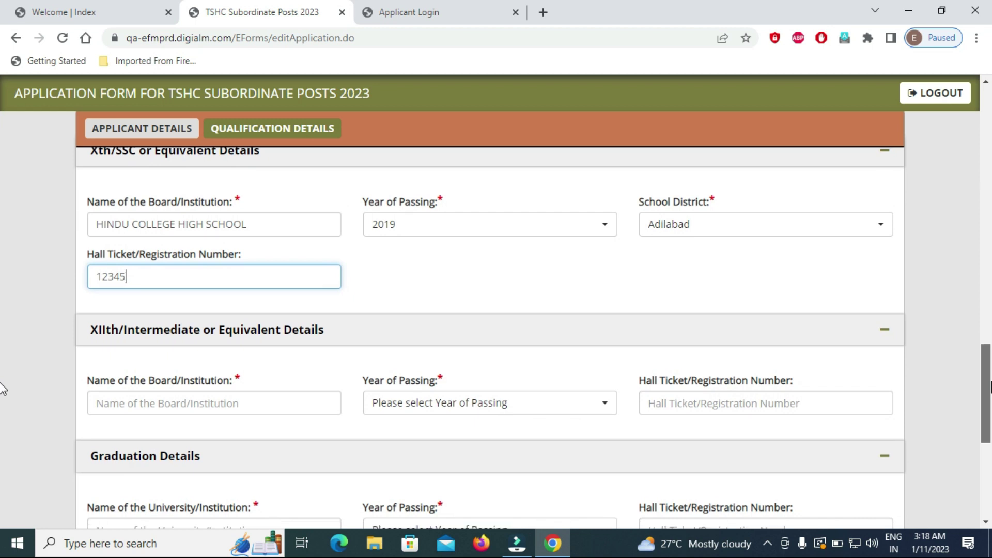
{"action": "scroll", "coordinate": [2, 388], "scroll_direction": "up", "scroll_amount": 1}
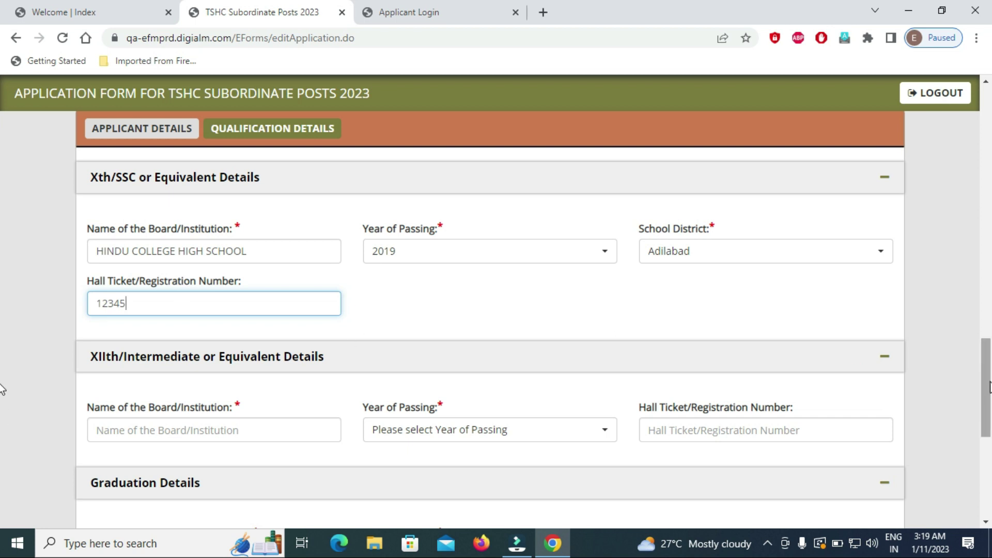
{"action": "scroll", "coordinate": [987, 397], "scroll_direction": "down", "scroll_amount": 1}
{"action": "left_click_drag", "start_coordinate": [988, 398], "coordinate": [988, 421]}
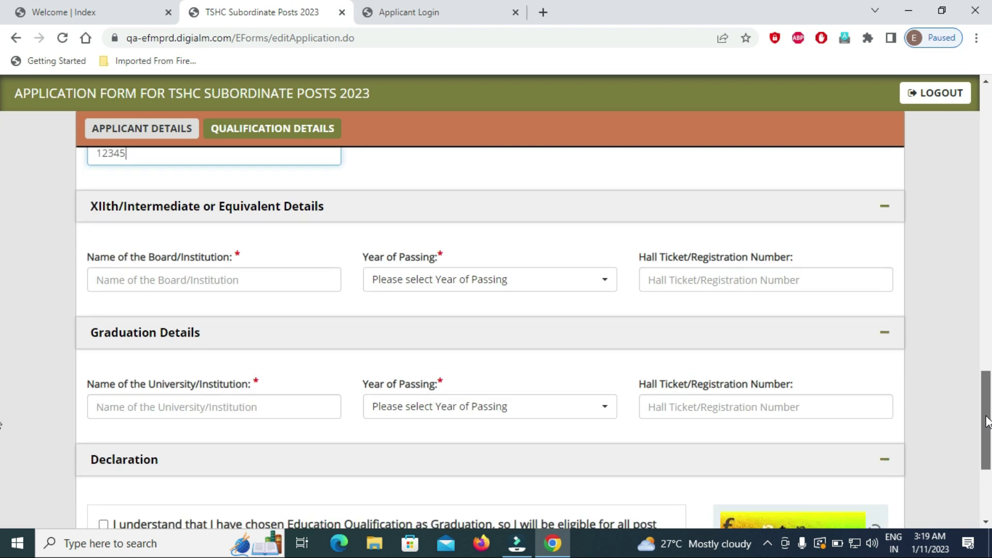
{"action": "scroll", "coordinate": [986, 421], "scroll_direction": "down", "scroll_amount": 3}
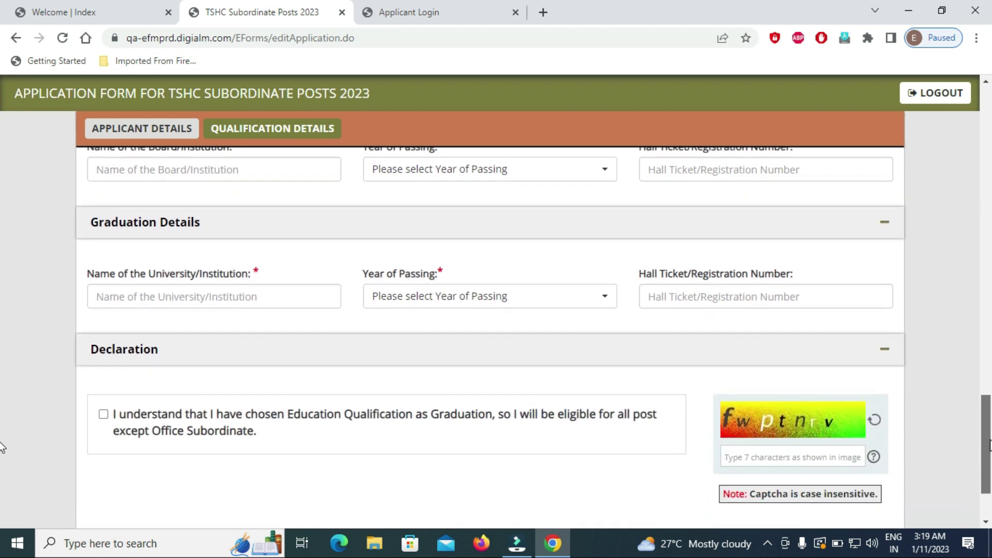
{"action": "left_click", "coordinate": [103, 374]}
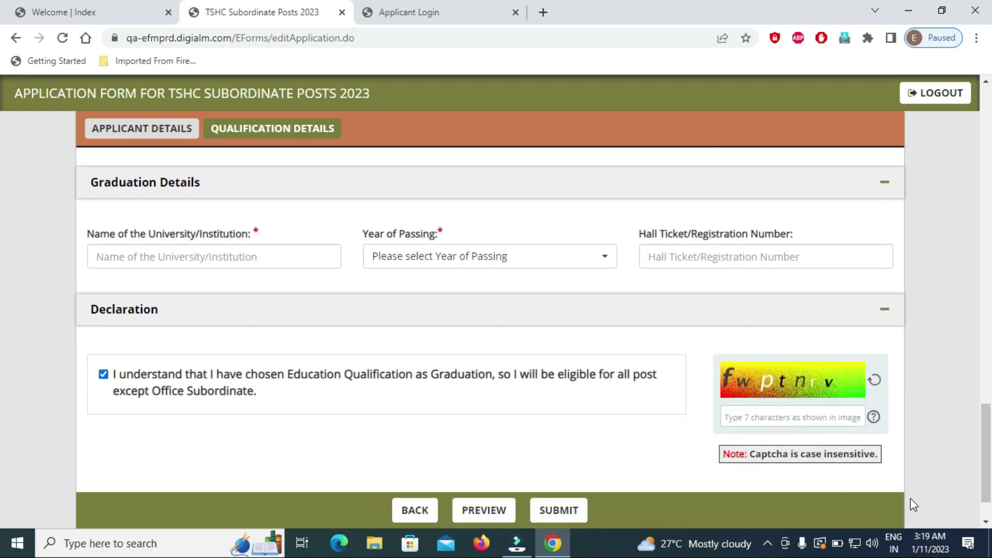
{"action": "left_click", "coordinate": [548, 510]}
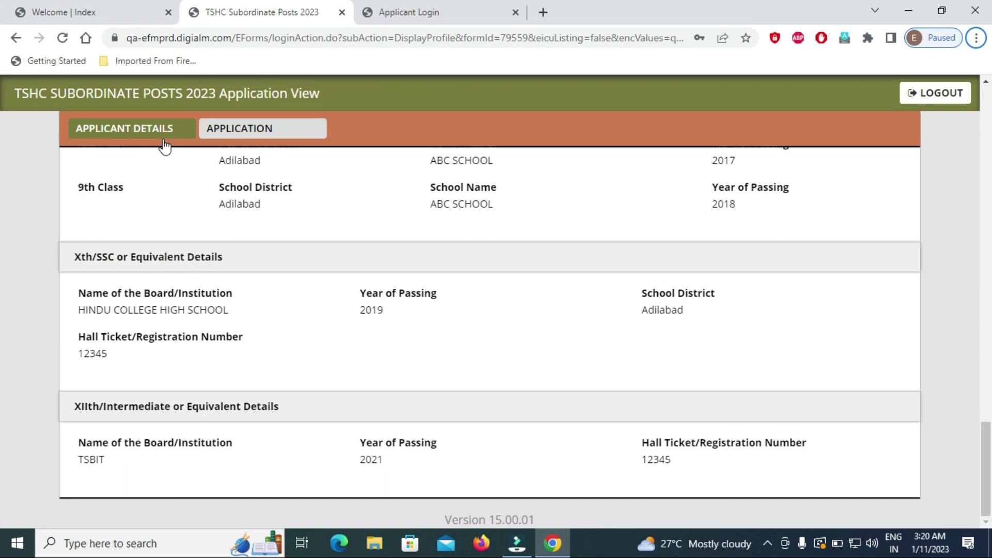
- Go to the Application section of the application view and start filling a new application
{"action": "left_click", "coordinate": [240, 127]}
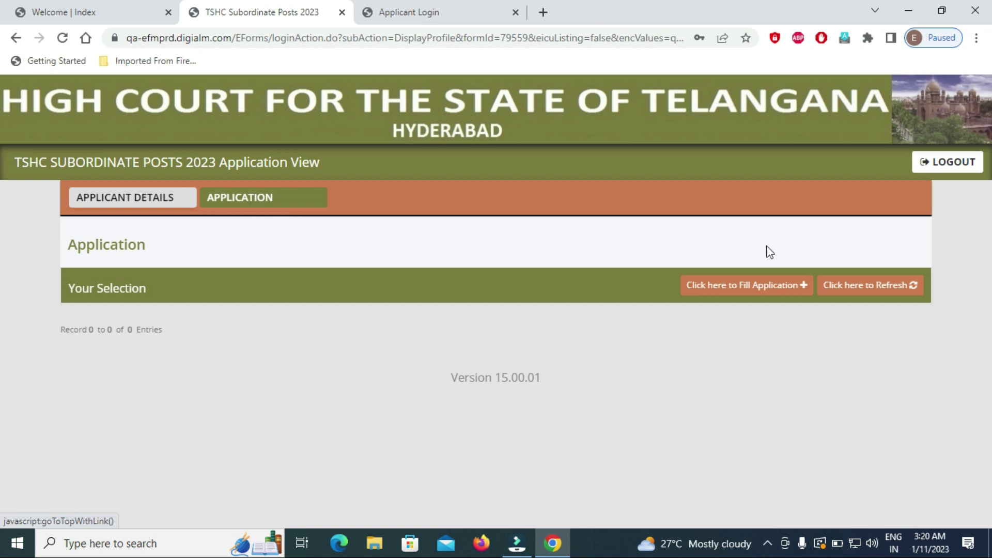
{"action": "left_click", "coordinate": [755, 288]}
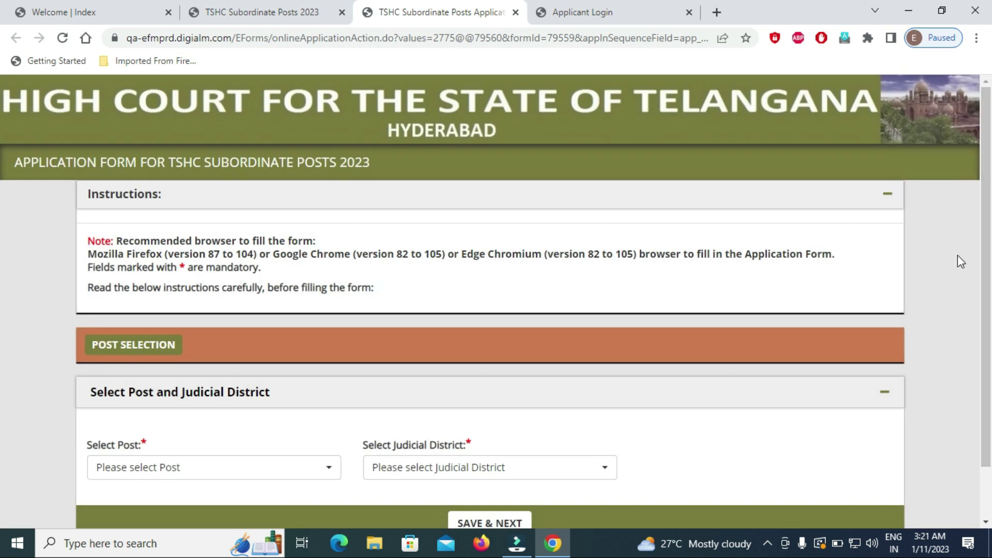
{"action": "scroll", "coordinate": [973, 313], "scroll_direction": "down", "scroll_amount": 2}
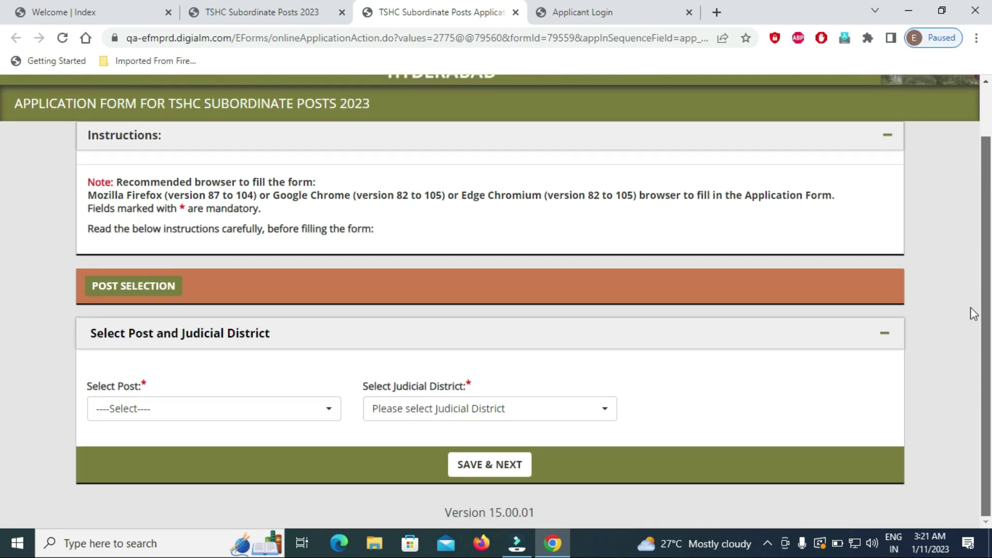
- Set the post to Office Subordinate(Attender) in the post selection
{"action": "left_click", "coordinate": [217, 410]}
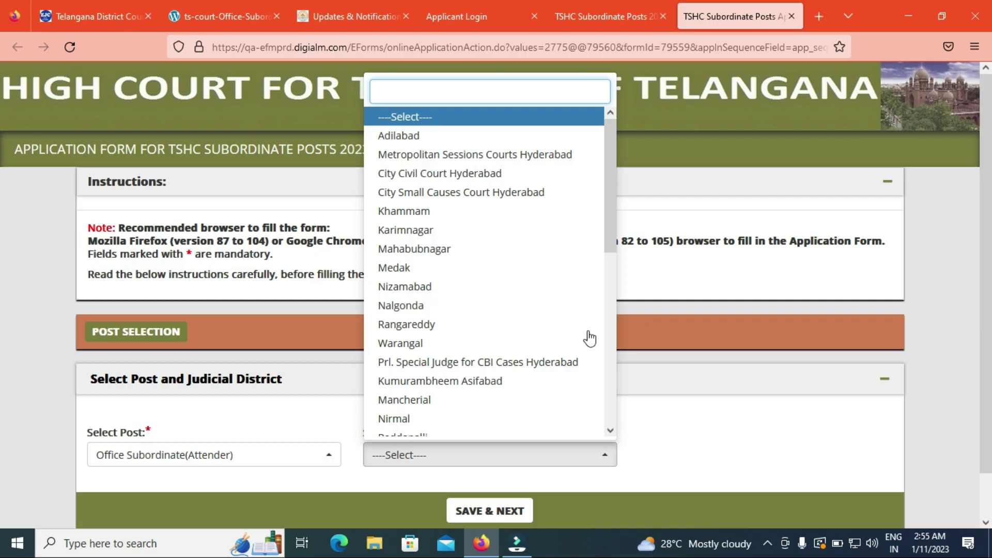
{"action": "left_click", "coordinate": [181, 427]}
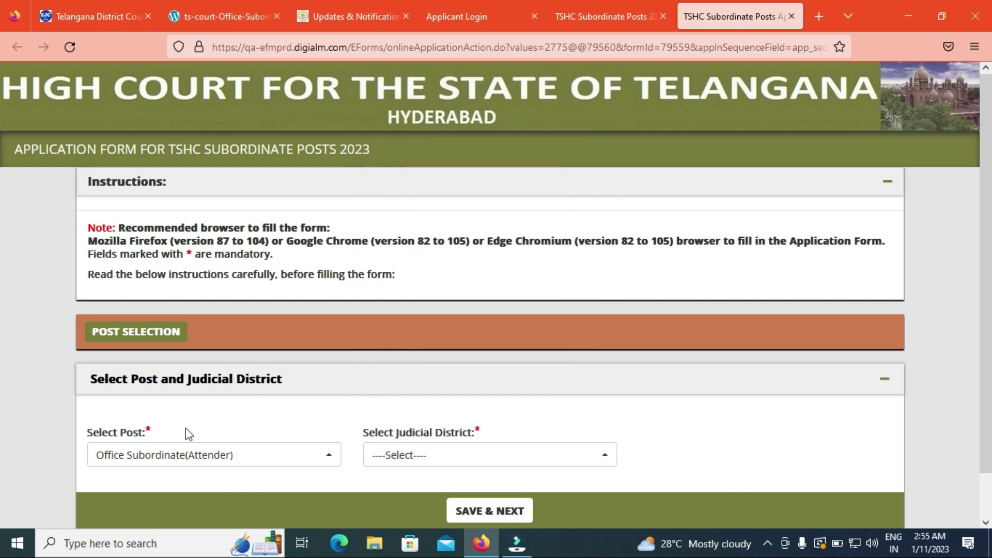
{"action": "left_click", "coordinate": [230, 464]}
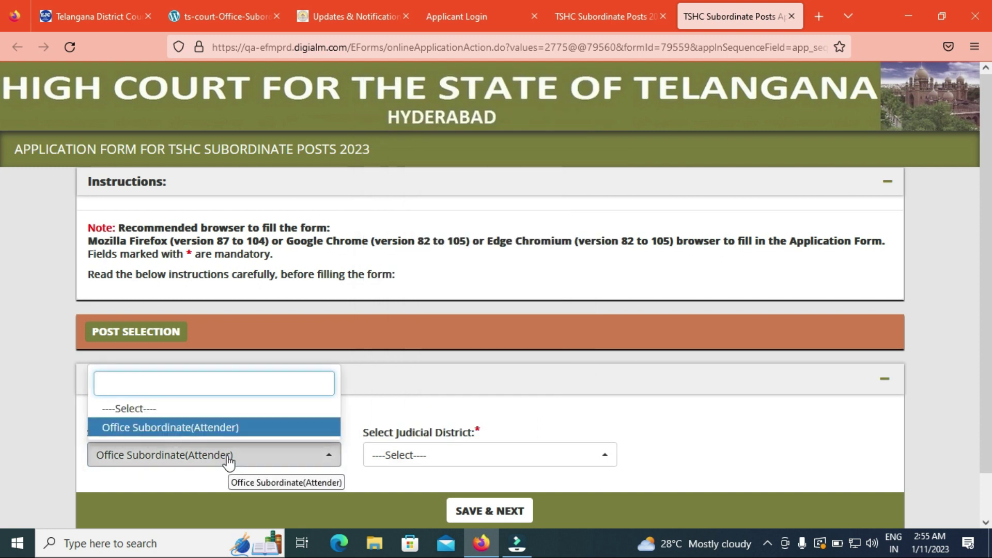
{"action": "left_click", "coordinate": [229, 436]}
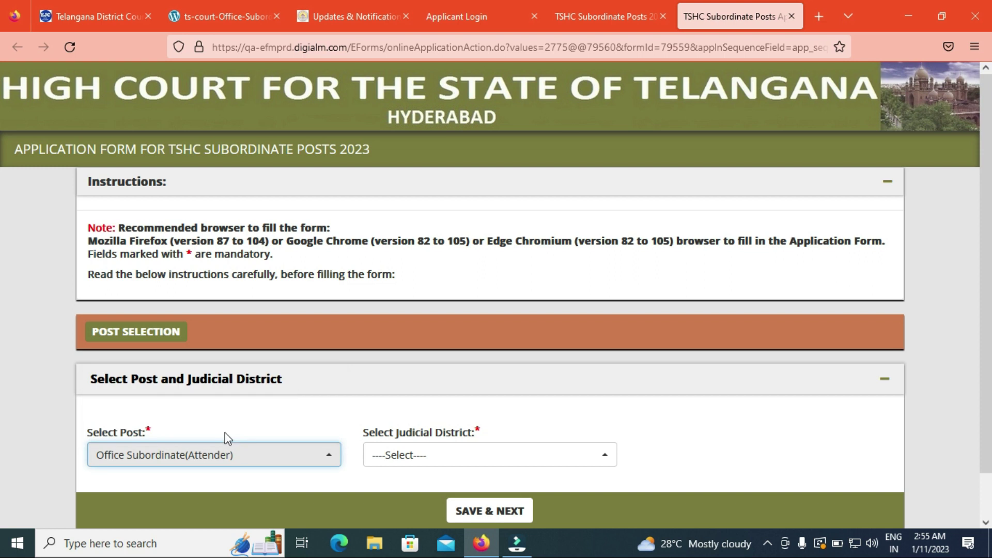
- Set the Judicial District to Metropolitan Sessions Courts Hyderabad, then save the post selection and continue to the applicant details
{"action": "left_click", "coordinate": [396, 466]}
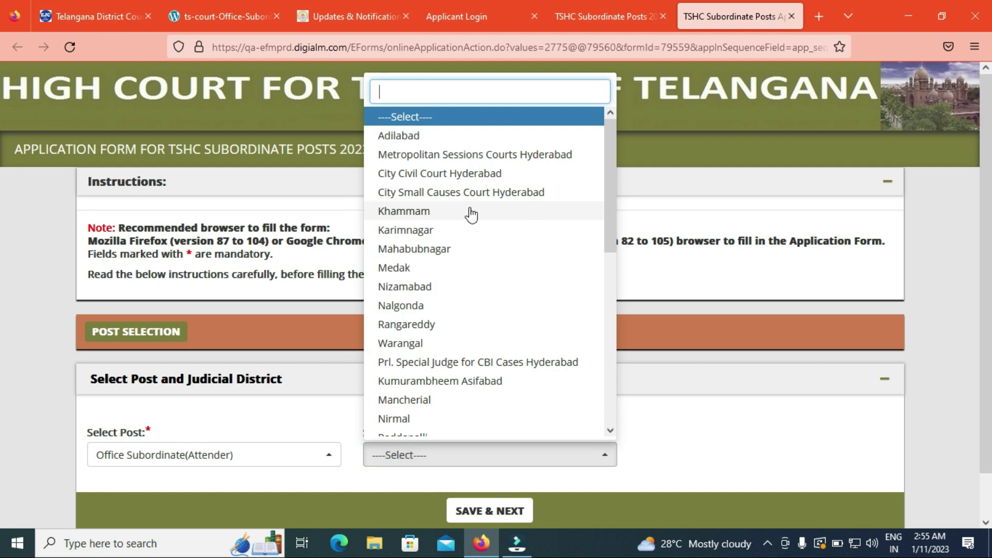
{"action": "left_click", "coordinate": [494, 164]}
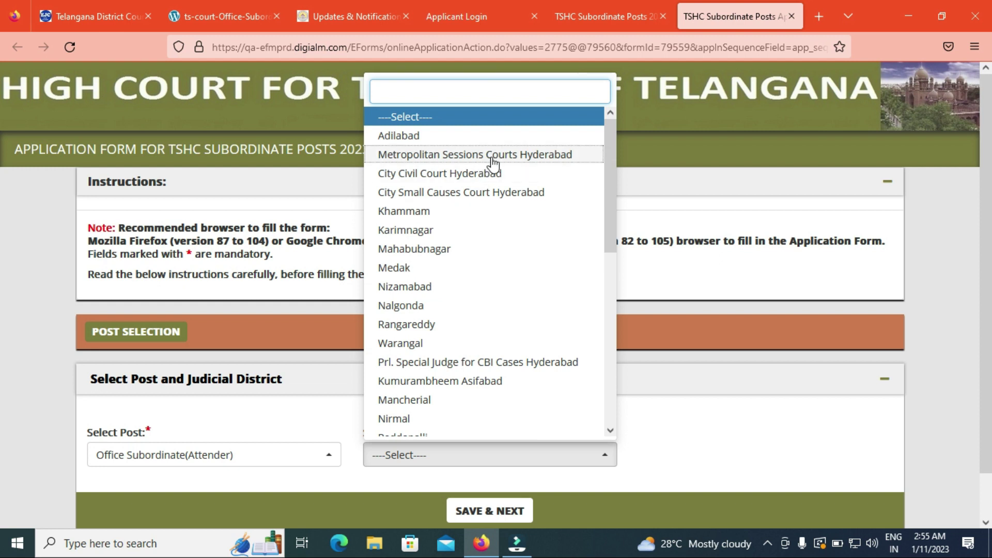
{"action": "scroll", "coordinate": [974, 233], "scroll_direction": "down", "scroll_amount": 2}
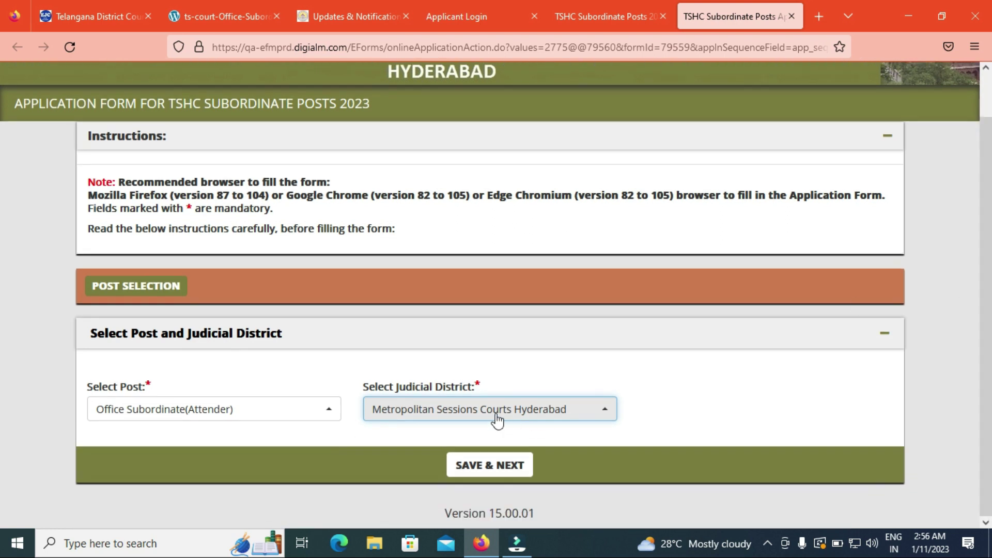
{"action": "left_click", "coordinate": [499, 466]}
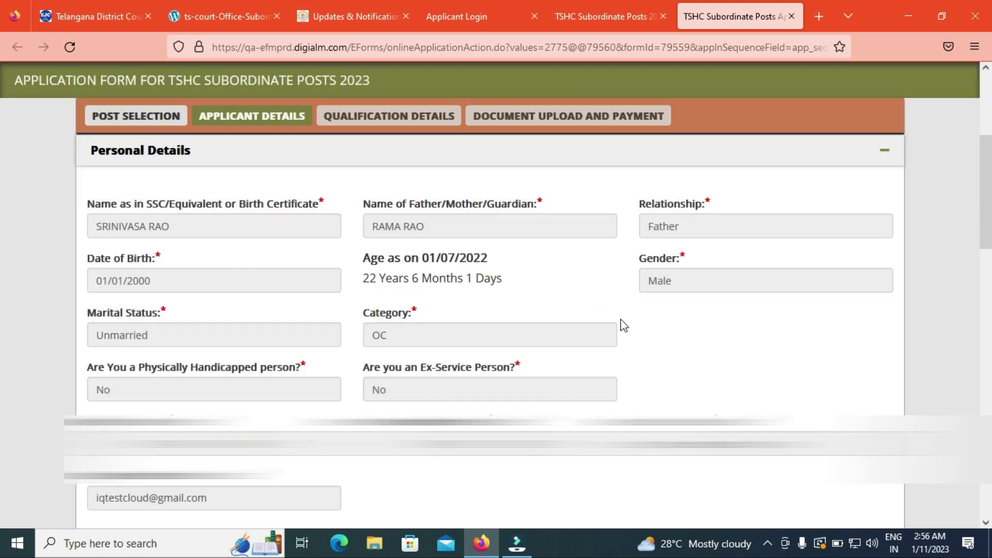
{"action": "left_click", "coordinate": [615, 320]}
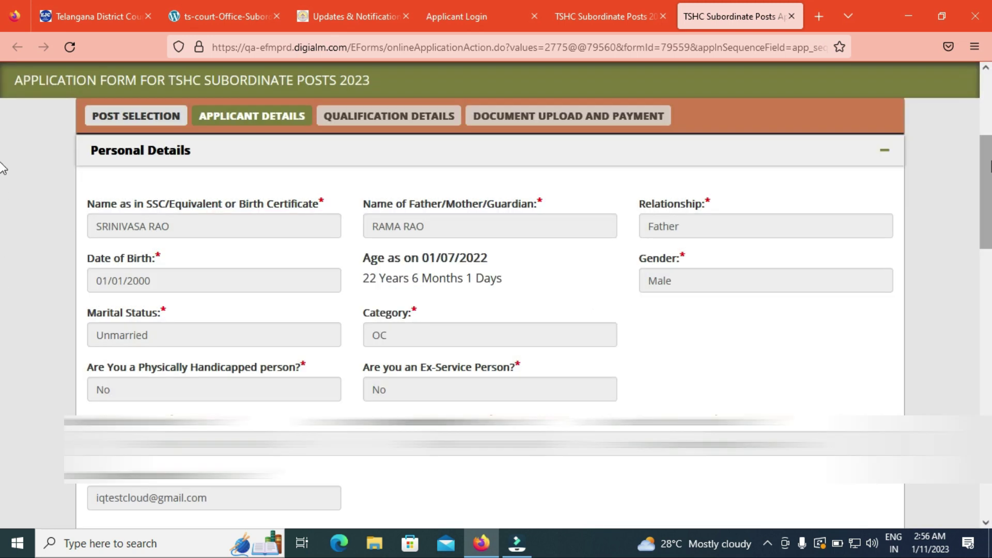
- Save the prefilled applicant details, acknowledge the save message and continue to the qualification details
{"action": "scroll", "coordinate": [4, 166], "scroll_direction": "down", "scroll_amount": 20}
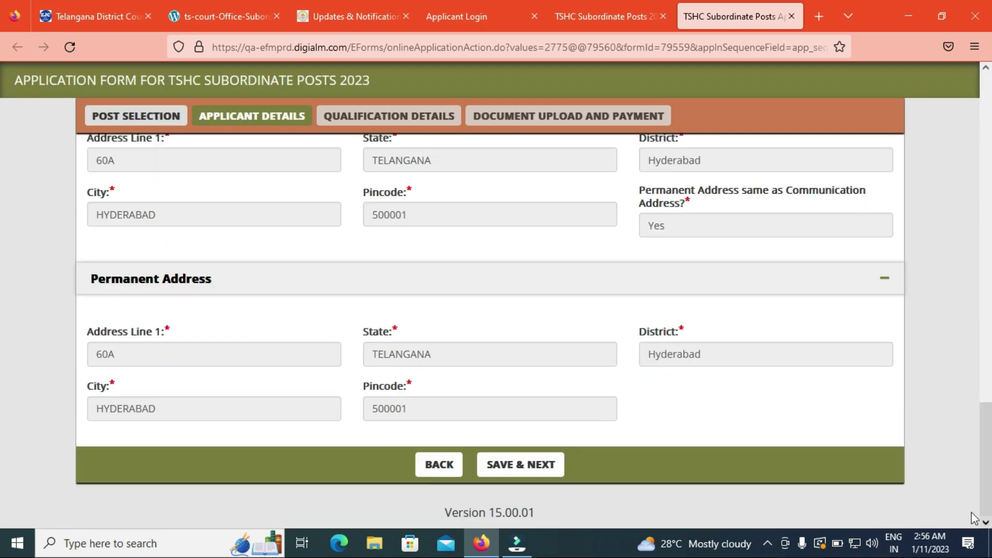
{"action": "left_click", "coordinate": [543, 464]}
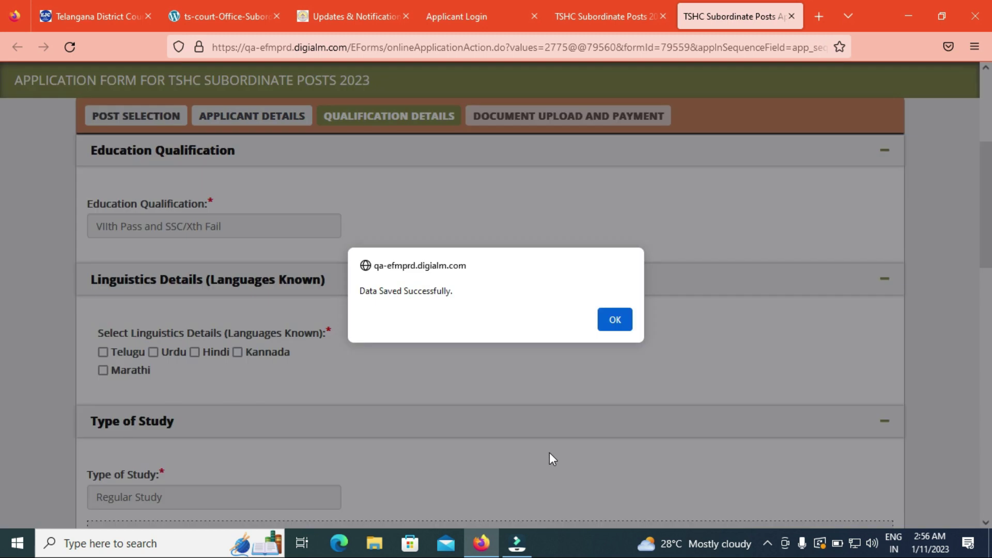
{"action": "left_click", "coordinate": [628, 321]}
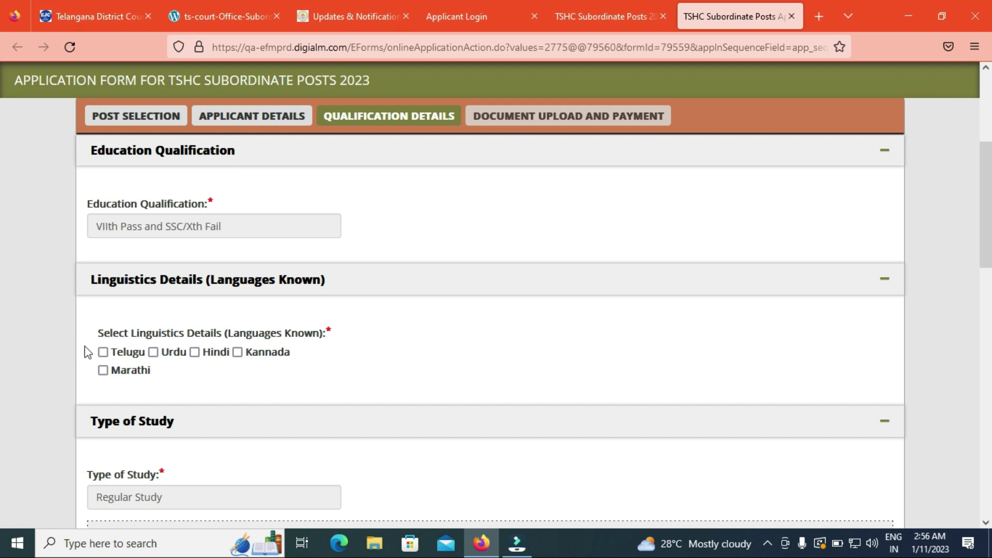
- Mark Telugu as a known language in the Linguistics Details
{"action": "left_click", "coordinate": [103, 352]}
{"action": "scroll", "coordinate": [3, 250], "scroll_direction": "down", "scroll_amount": 3}
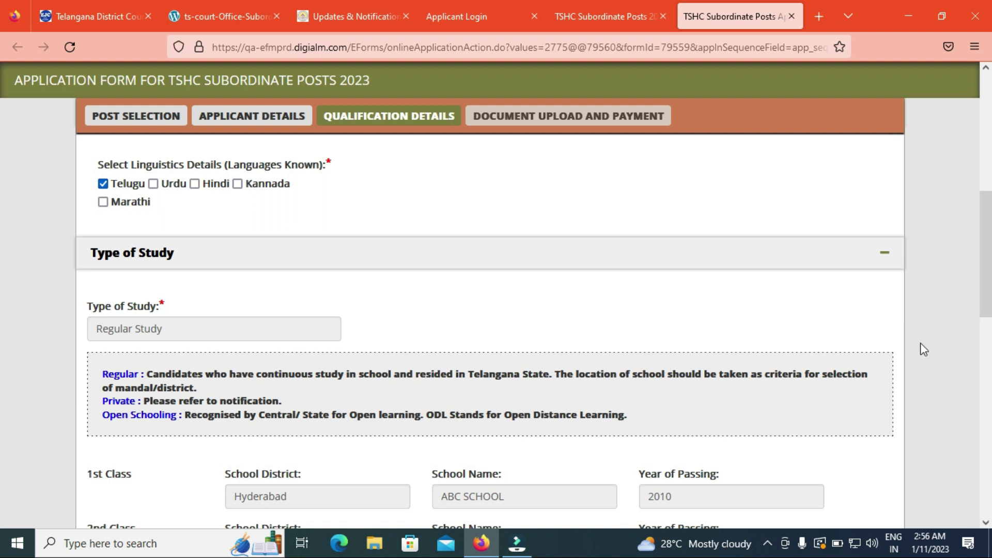
- Save the qualification details with the other qualifications and previous experience left blank, and continue to the document upload
{"action": "scroll", "coordinate": [2, 362], "scroll_direction": "down", "scroll_amount": 12}
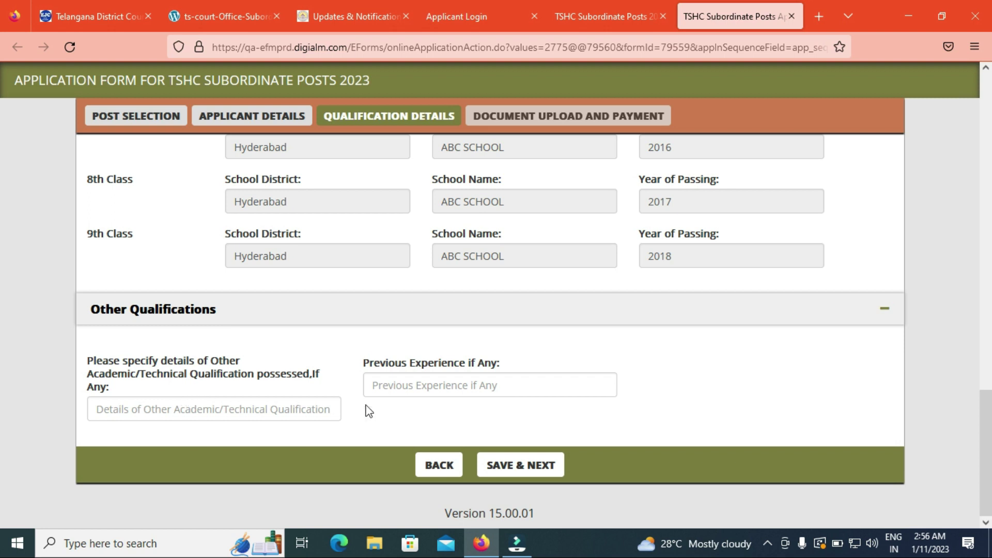
{"action": "left_click", "coordinate": [556, 466]}
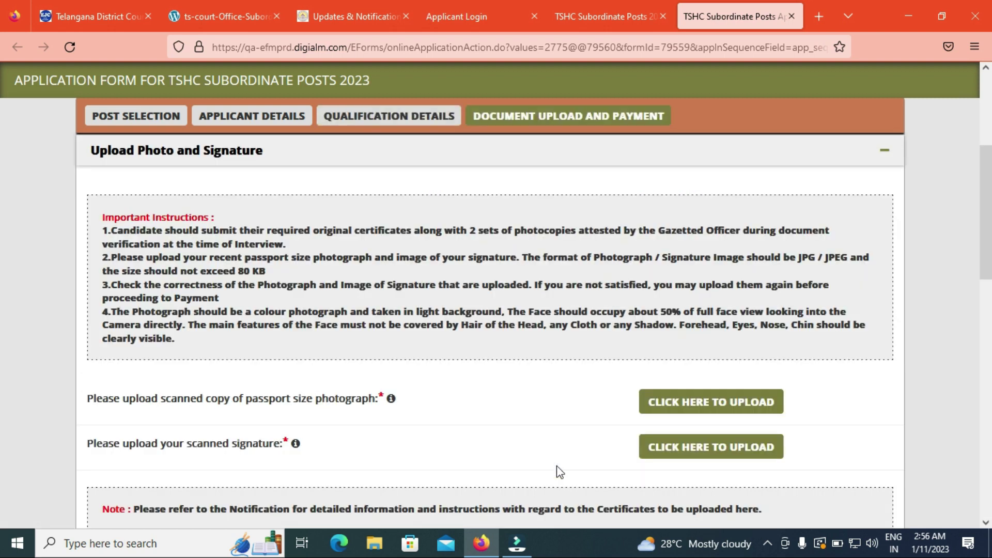
- Go through the photo and signature upload instructions and open the upload window for the passport size photograph
{"action": "left_click", "coordinate": [613, 317]}
{"action": "left_click_drag", "start_coordinate": [238, 271], "coordinate": [287, 264]}
{"action": "left_click", "coordinate": [355, 260]}
{"action": "scroll", "coordinate": [3, 252], "scroll_direction": "down", "scroll_amount": 2}
{"action": "left_click_drag", "start_coordinate": [991, 248], "coordinate": [974, 262]}
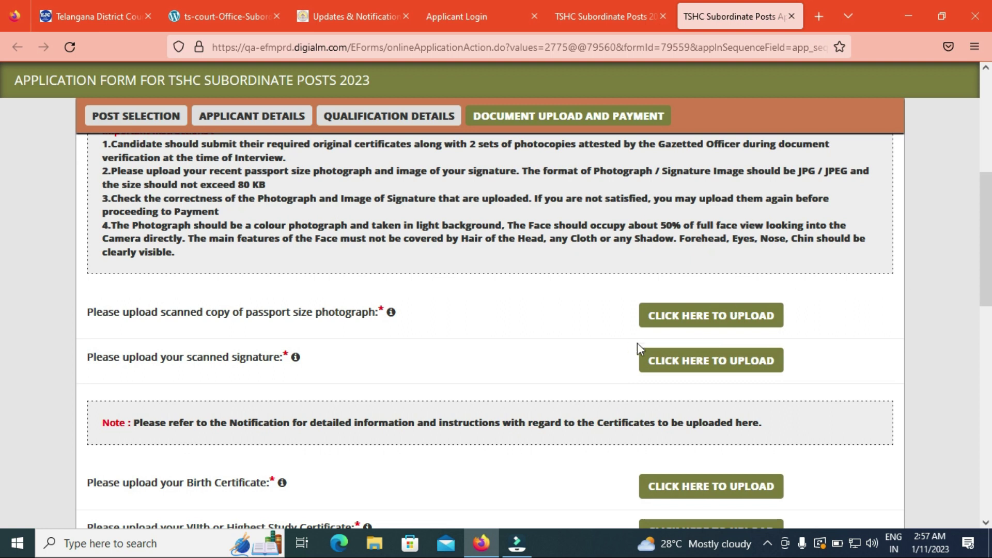
{"action": "left_click", "coordinate": [666, 320]}
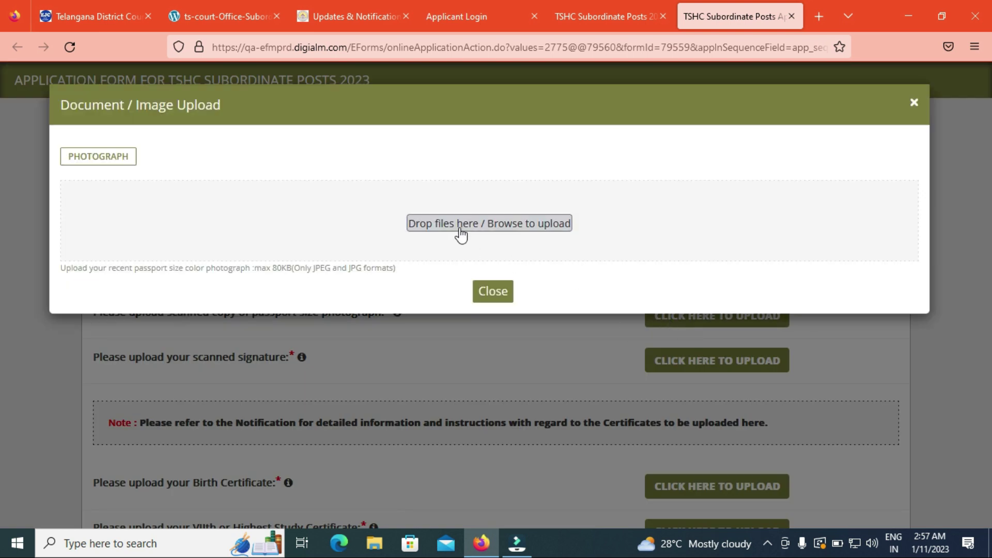
{"action": "left_click", "coordinate": [459, 225]}
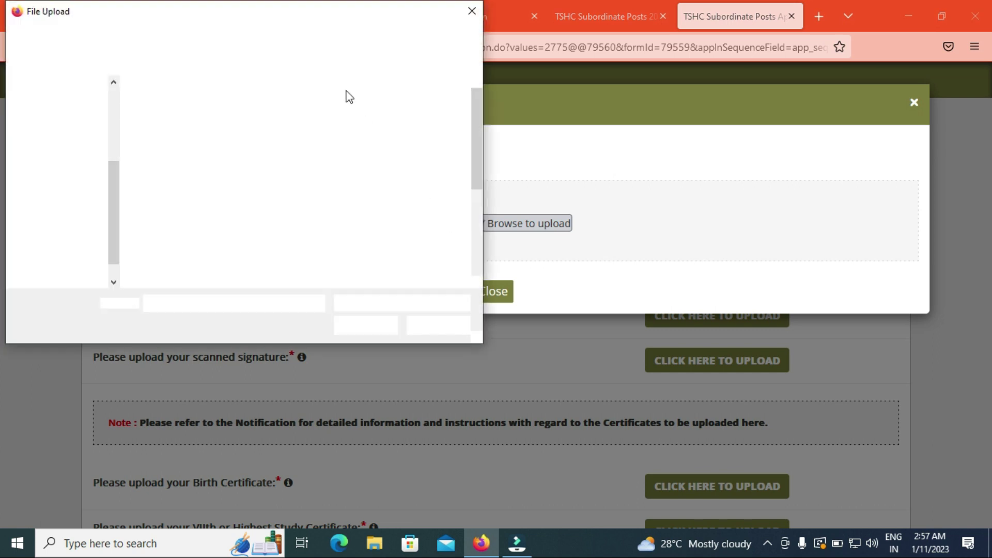
{"action": "double_click", "coordinate": [340, 114]}
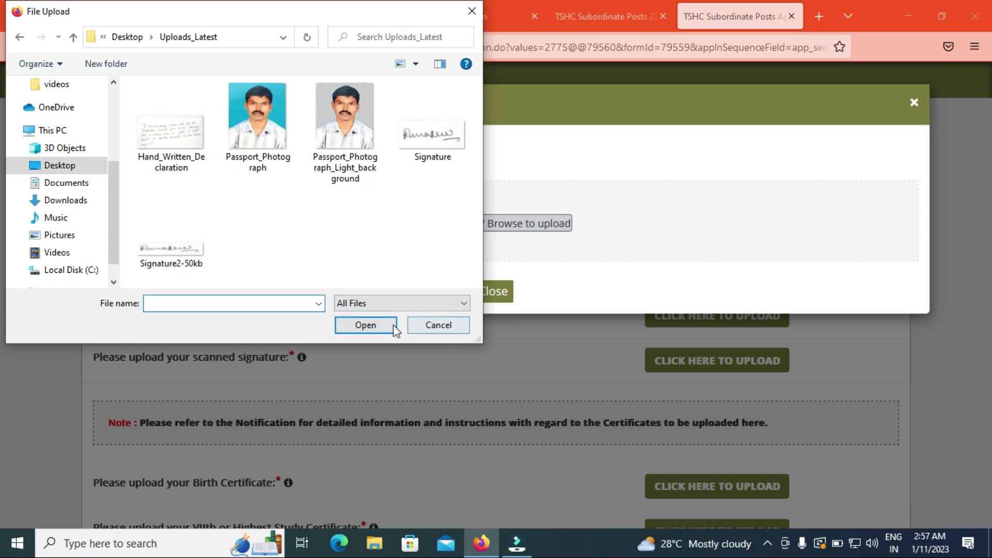
{"action": "left_click", "coordinate": [453, 328]}
- Upload Passport_Photograph_Light_background from the Uploads_Latest folder as the passport size photograph and close the upload window
{"action": "left_click", "coordinate": [441, 221]}
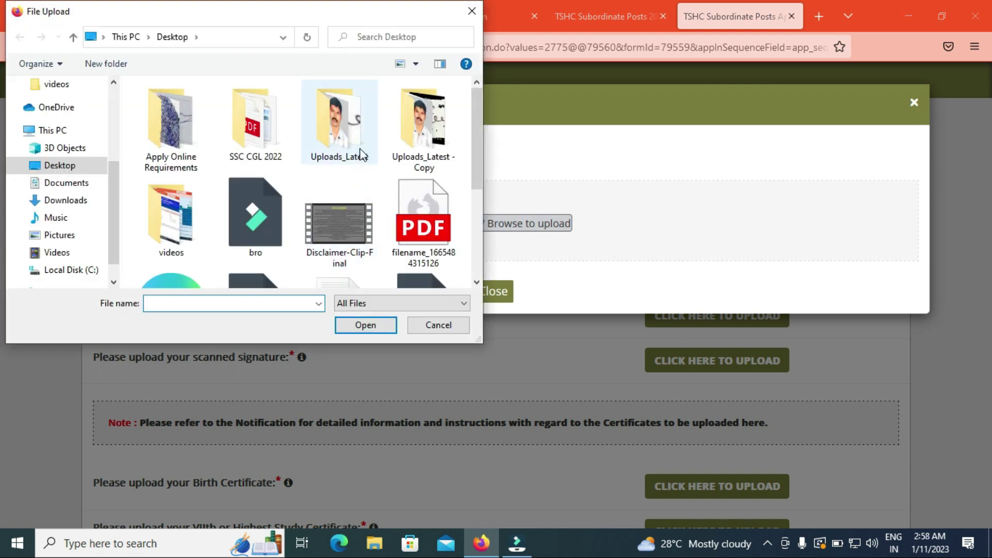
{"action": "double_click", "coordinate": [355, 141]}
{"action": "left_click_drag", "start_coordinate": [349, 142], "coordinate": [520, 230]}
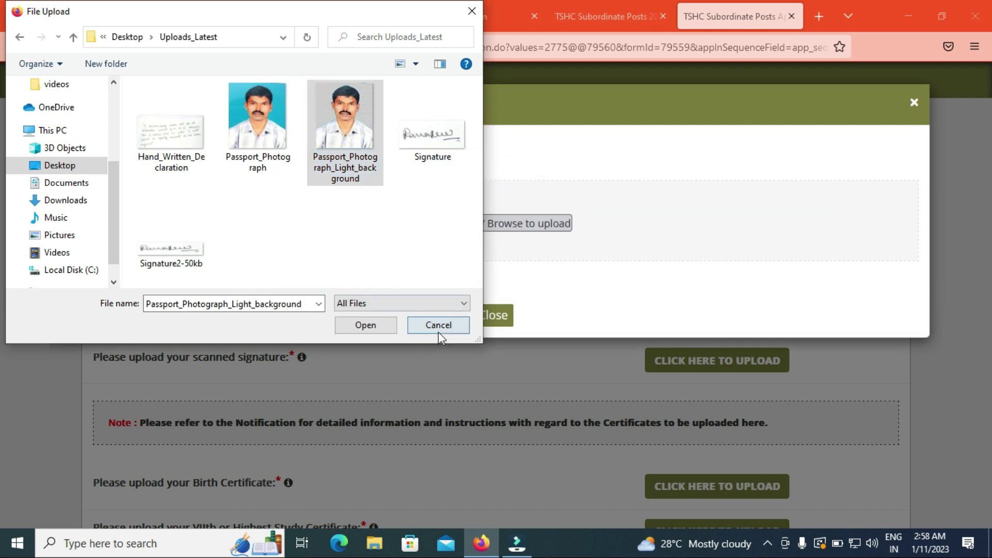
{"action": "left_click", "coordinate": [438, 330]}
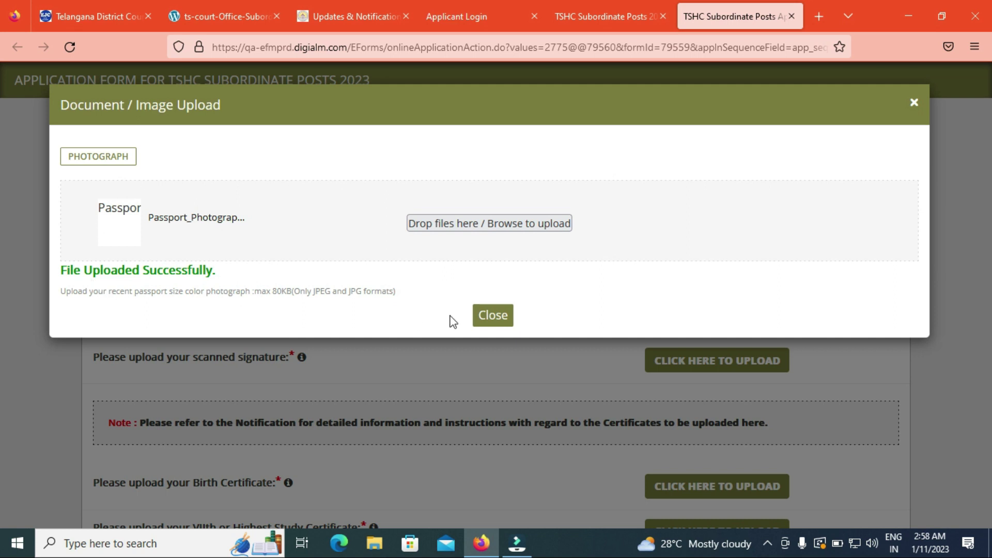
{"action": "left_click", "coordinate": [495, 312]}
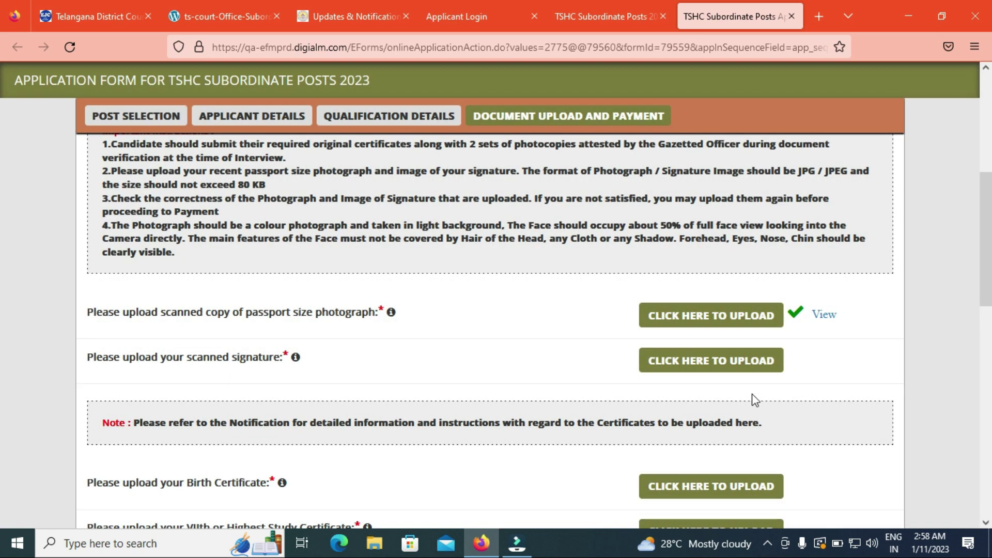
- Upload the Signature file from the Uploads_Latest folder as the scanned signature and close the upload window
{"action": "left_click", "coordinate": [691, 362]}
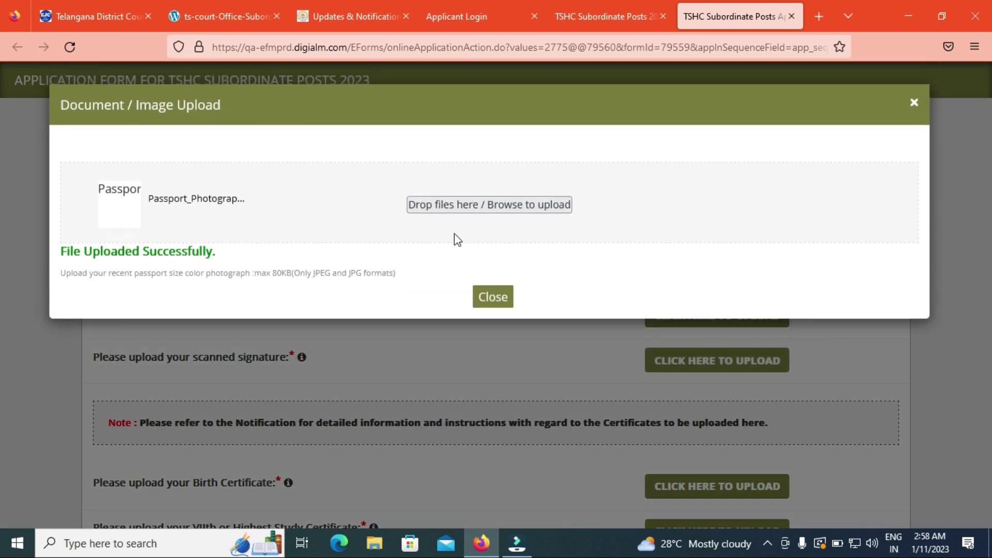
{"action": "left_click", "coordinate": [430, 228]}
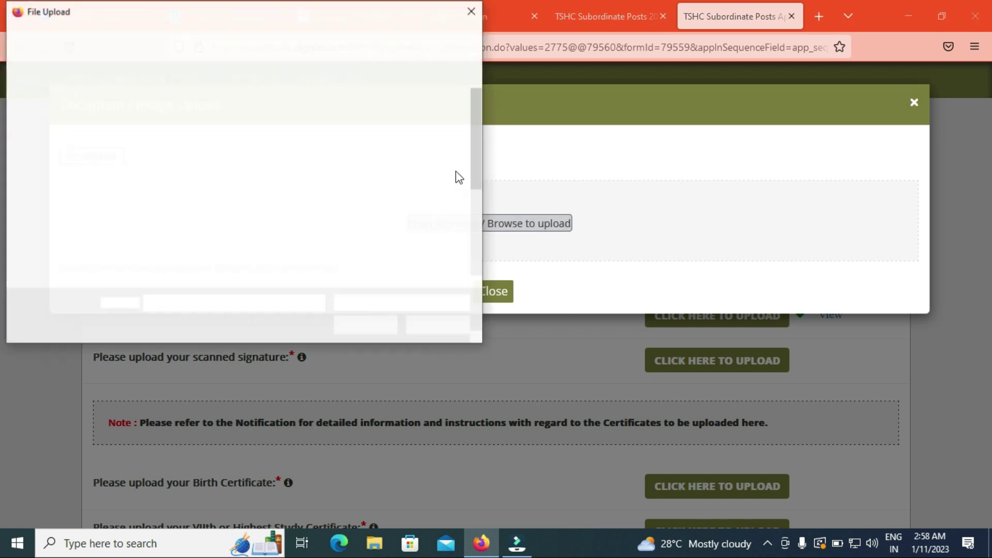
{"action": "double_click", "coordinate": [333, 155]}
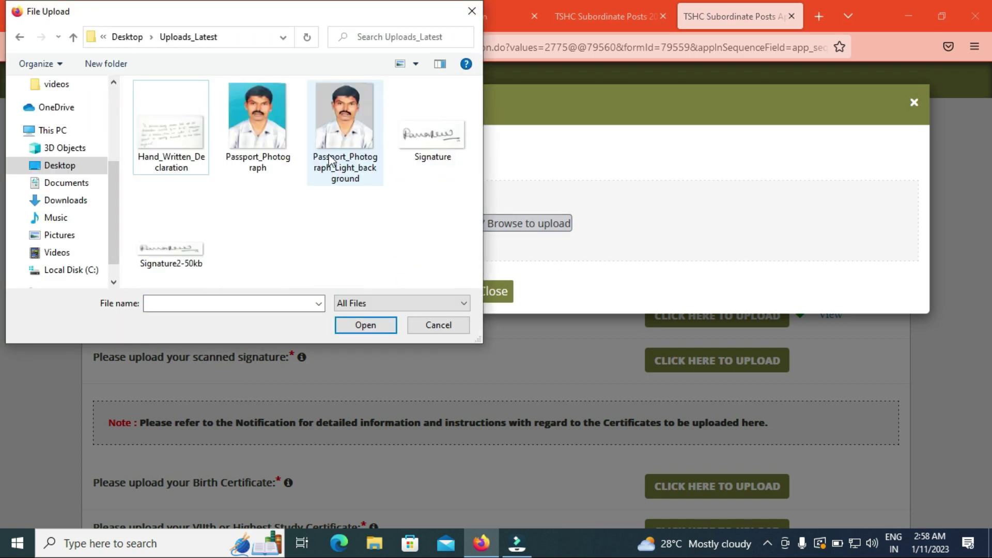
{"action": "mouse_move", "coordinate": [426, 140]}
{"action": "left_mouse_down"}
{"action": "mouse_move", "coordinate": [513, 202]}
{"action": "mouse_move", "coordinate": [541, 237]}
{"action": "left_mouse_up"}
{"action": "left_click", "coordinate": [366, 328]}
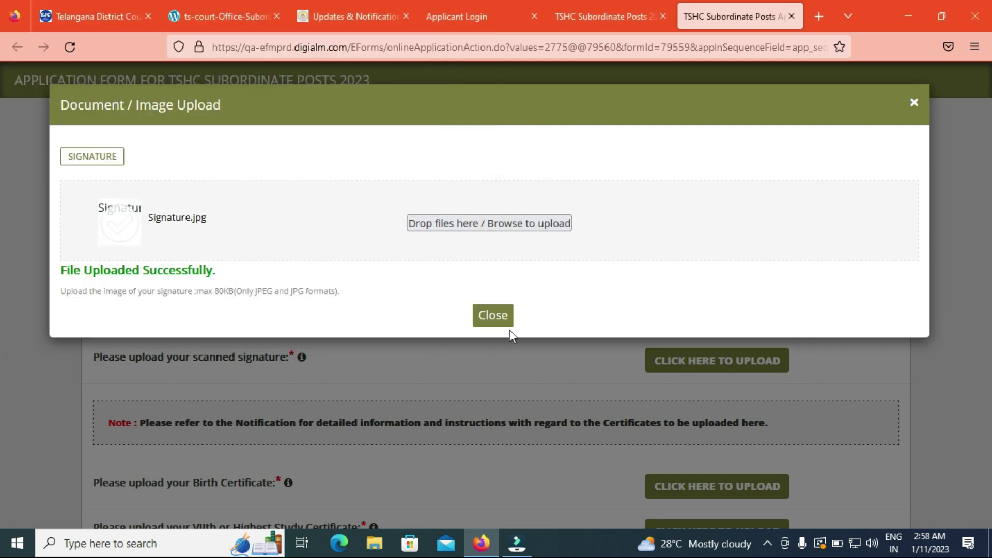
{"action": "left_click", "coordinate": [501, 320]}
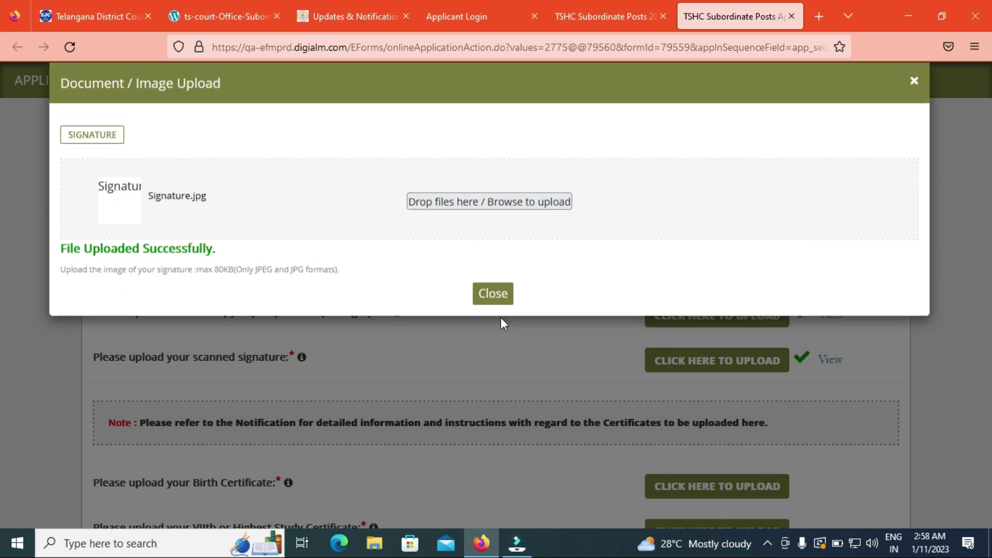
- Set the payment mode to Online in the Exam Fee Details
{"action": "scroll", "coordinate": [2, 304], "scroll_direction": "down", "scroll_amount": 4}
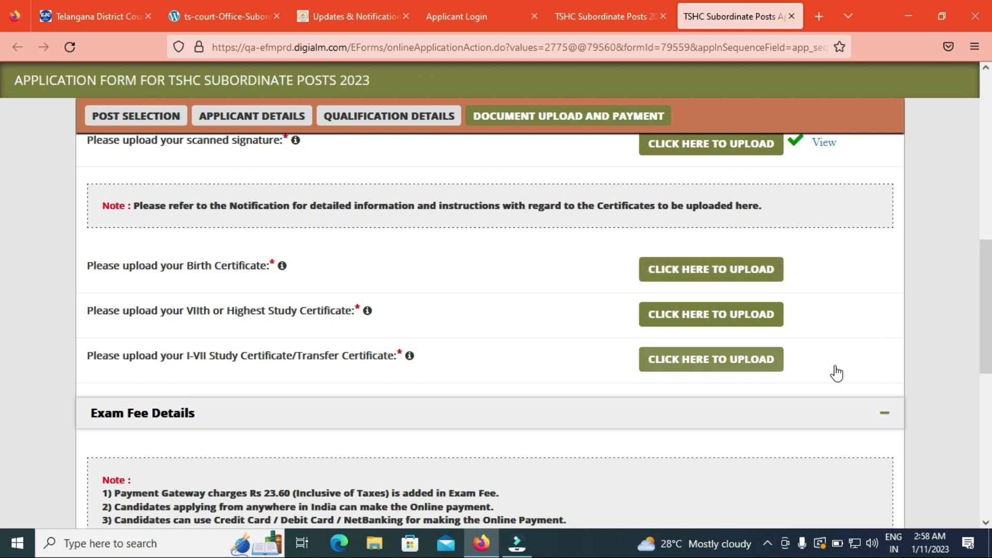
{"action": "scroll", "coordinate": [2, 393], "scroll_direction": "down", "scroll_amount": 4}
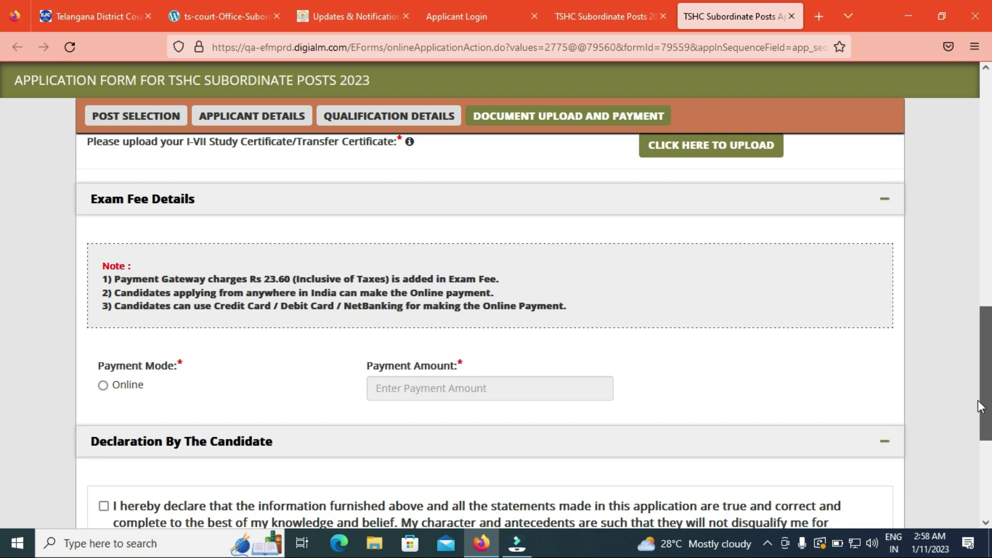
{"action": "left_click", "coordinate": [103, 385]}
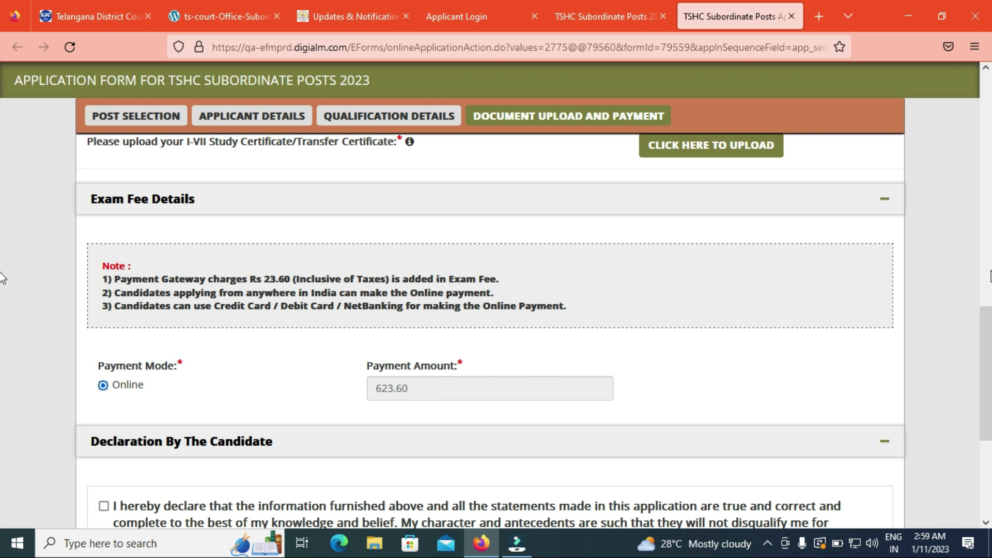
- Accept the candidate's declaration and proceed to the online payment with the Prepaid, Debit & Credit Cards option
{"action": "scroll", "coordinate": [3, 406], "scroll_direction": "down", "scroll_amount": 3}
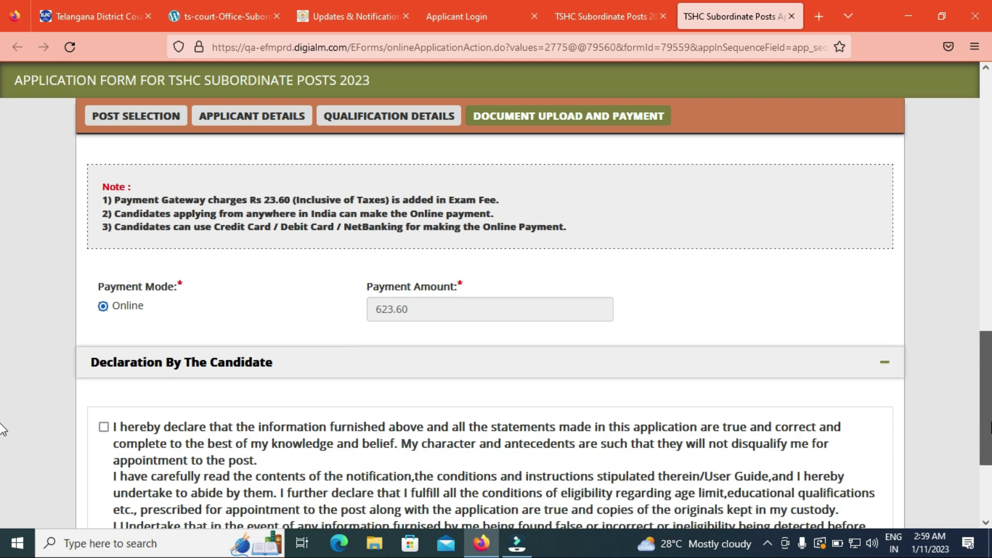
{"action": "scroll", "coordinate": [2, 429], "scroll_direction": "down", "scroll_amount": 3}
{"action": "left_click", "coordinate": [117, 337]}
{"action": "scroll", "coordinate": [3, 470], "scroll_direction": "down", "scroll_amount": 3}
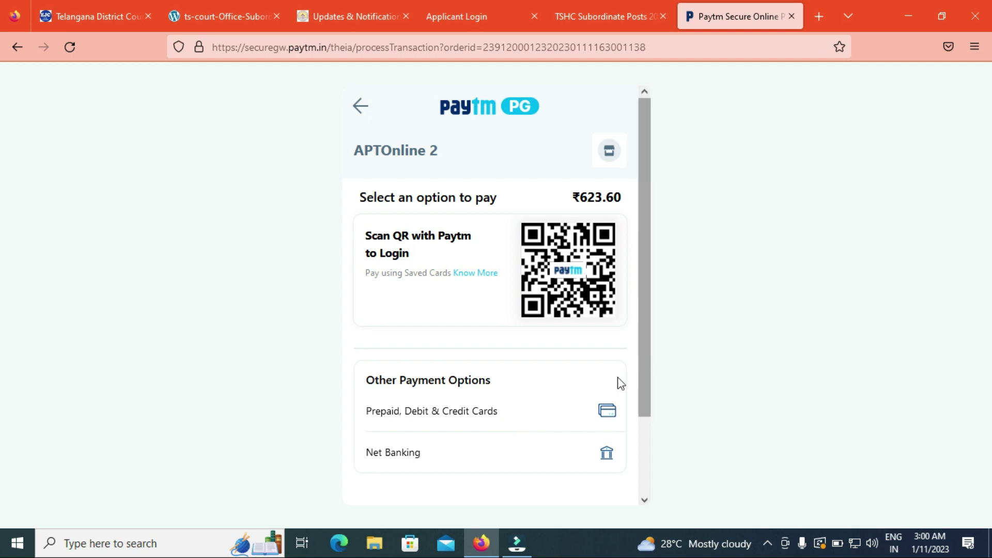
{"action": "left_click", "coordinate": [485, 413]}
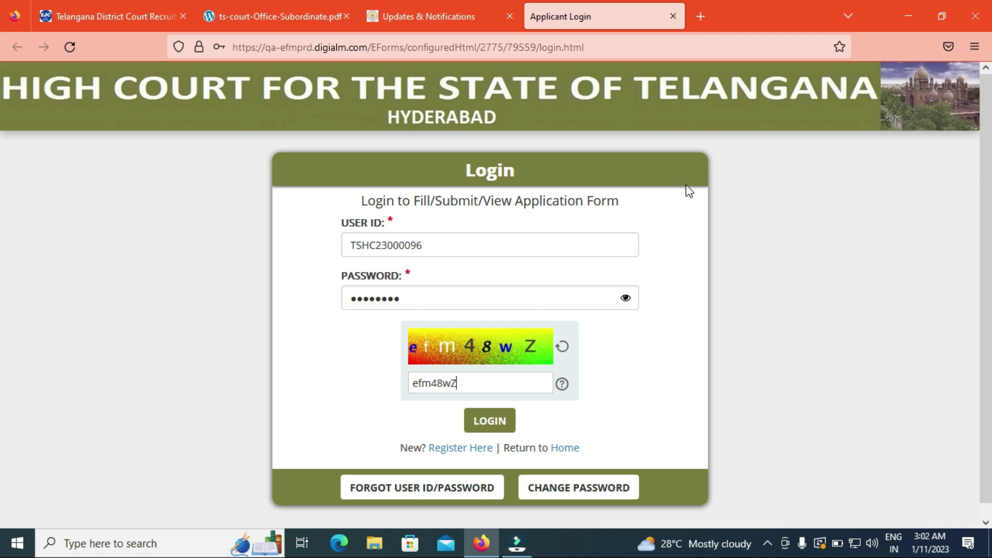
- Log in to the applicant account with the filled-in user ID, password and captcha
{"action": "left_click", "coordinate": [484, 420]}
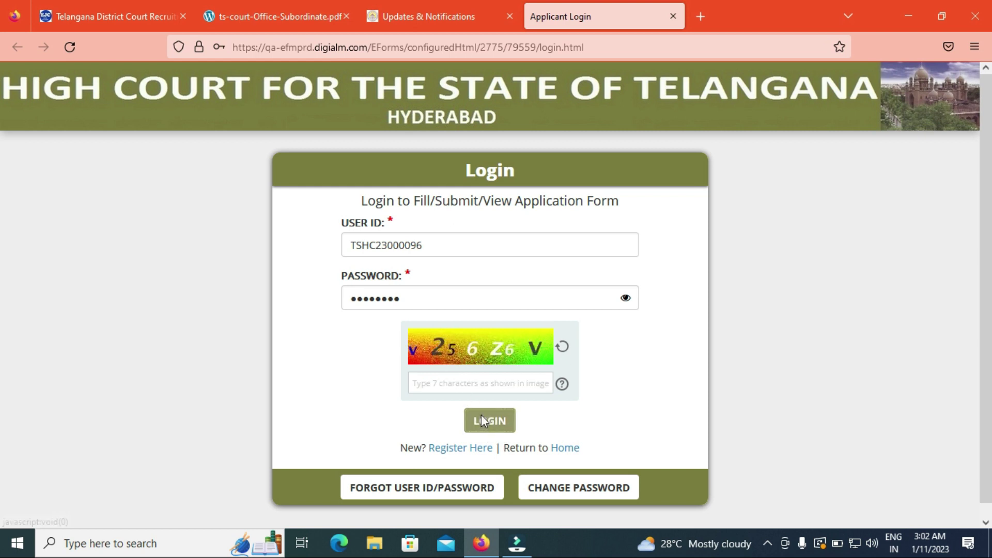